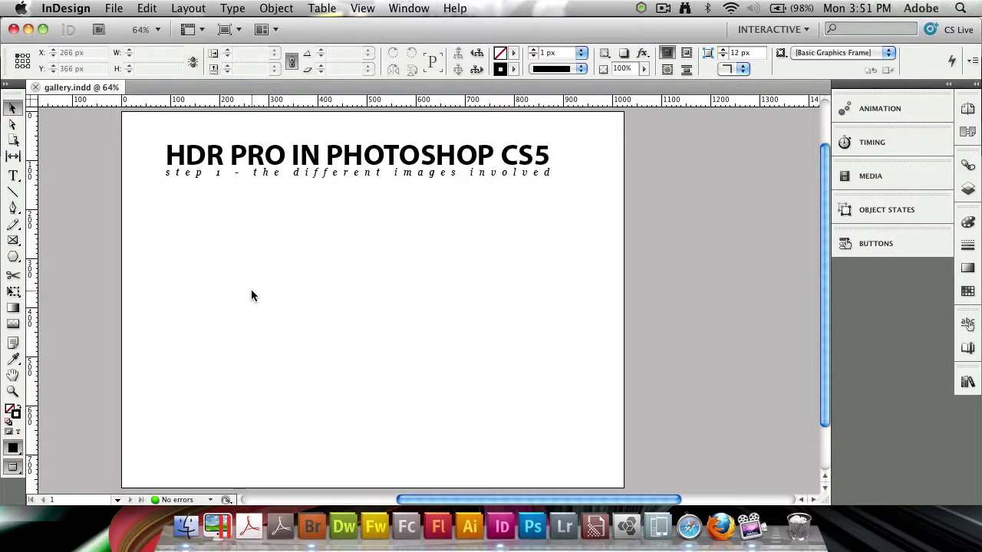
# - Load images 1.jpg through 4.jpg from the Place dialog into the place cursor
pyautogui.press('super+d')
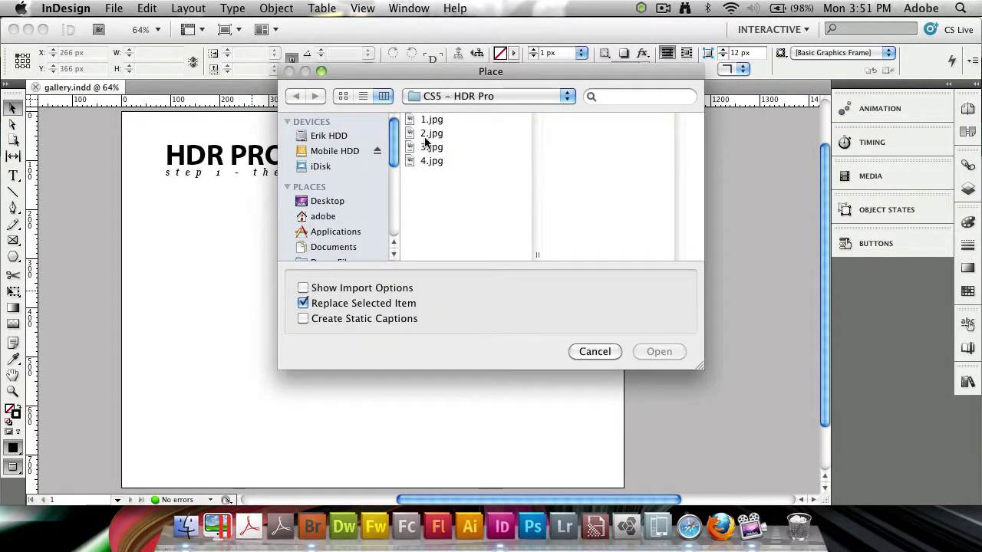
pyautogui.moveTo(463, 211); pyautogui.dragTo(453, 130)
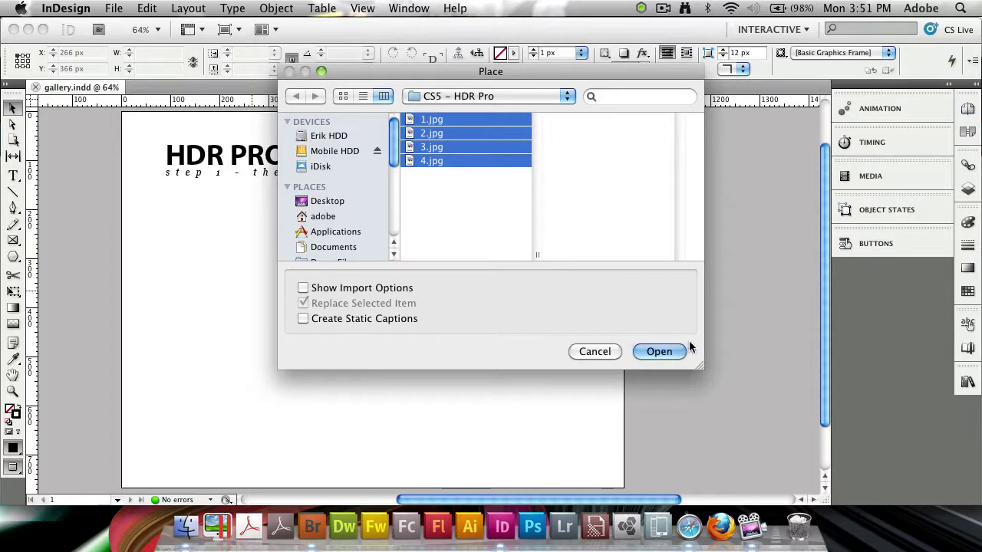
pyautogui.click(659, 352)
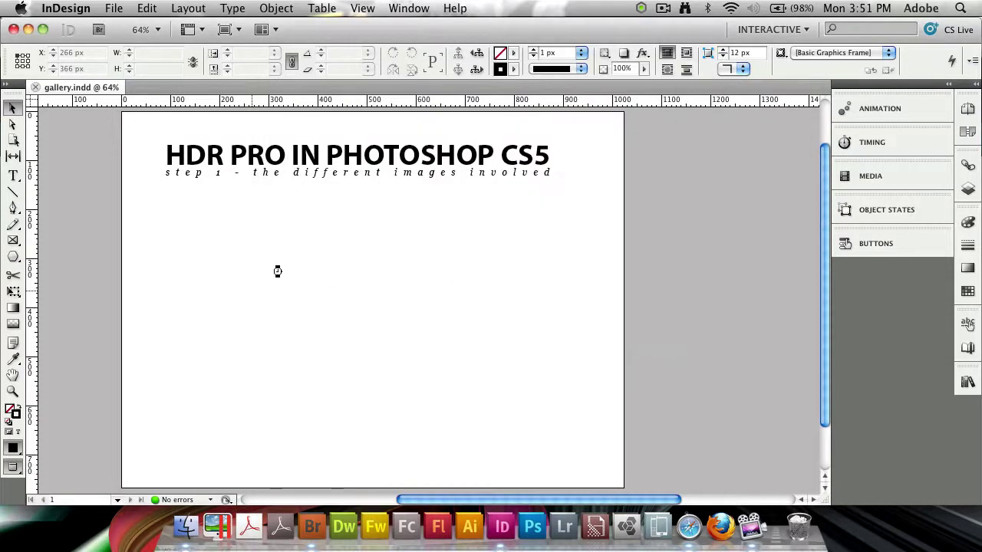
# - Draw a 2x2 frame grid below the title and drop all four HDR photos into it
pyautogui.click(215, 228)
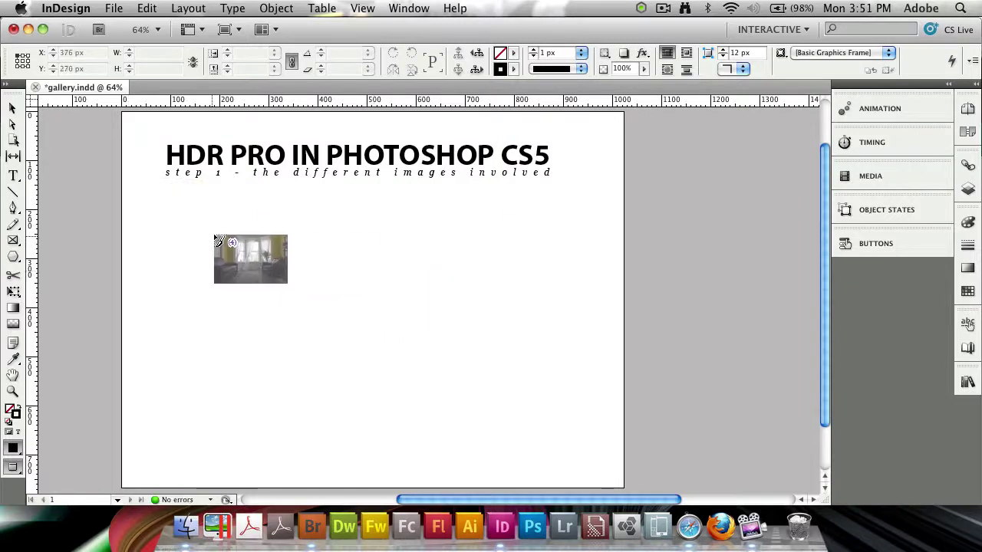
pyautogui.moveTo(245, 209)
pyautogui.mouseDown()
pyautogui.moveTo(525, 378)
pyautogui.moveTo(480, 341)
pyautogui.moveTo(376, 299)
pyautogui.moveTo(497, 382)
pyautogui.moveTo(342, 332)
pyautogui.moveTo(457, 370)
pyautogui.moveTo(264, 254)
pyautogui.moveTo(564, 431)
pyautogui.moveTo(616, 482)
pyautogui.moveTo(598, 450)
pyautogui.moveTo(610, 462)
pyautogui.mouseUp()
pyautogui.press('Up')
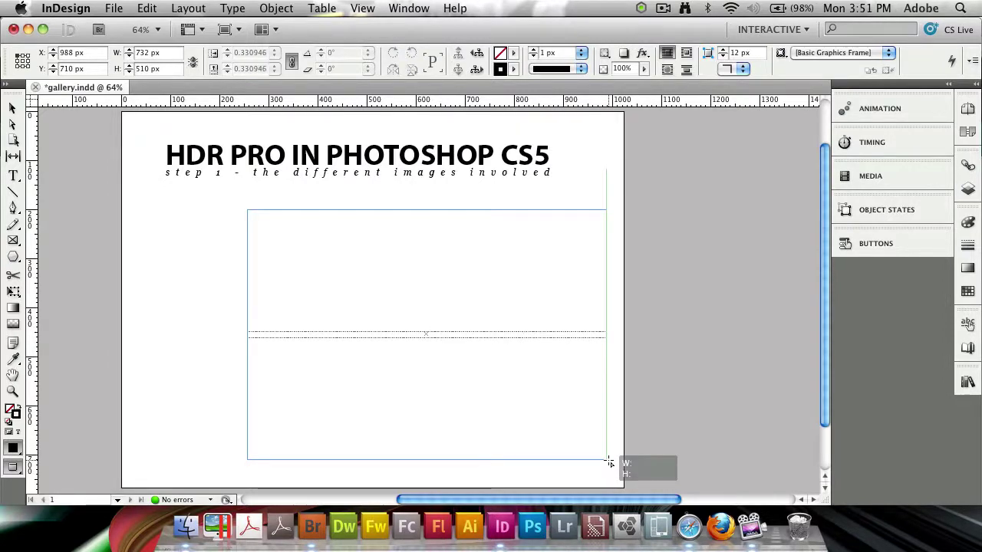
pyautogui.moveTo(609, 463); pyautogui.dragTo(537, 465)
pyautogui.press('Right')
pyautogui.click(7, 122)
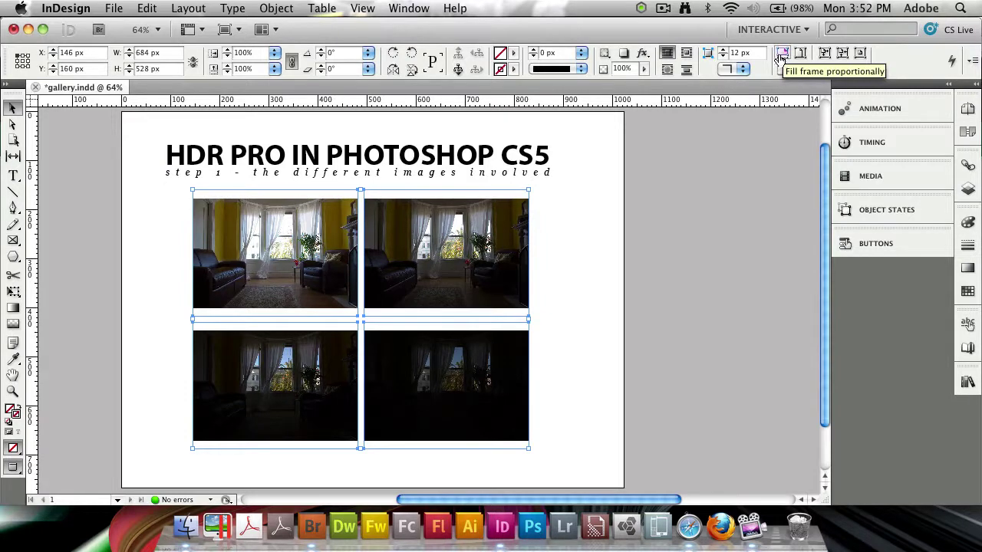
# - Fill each frame proportionally and snap the four photos into a tidy 2x2 grid
pyautogui.click(781, 55)
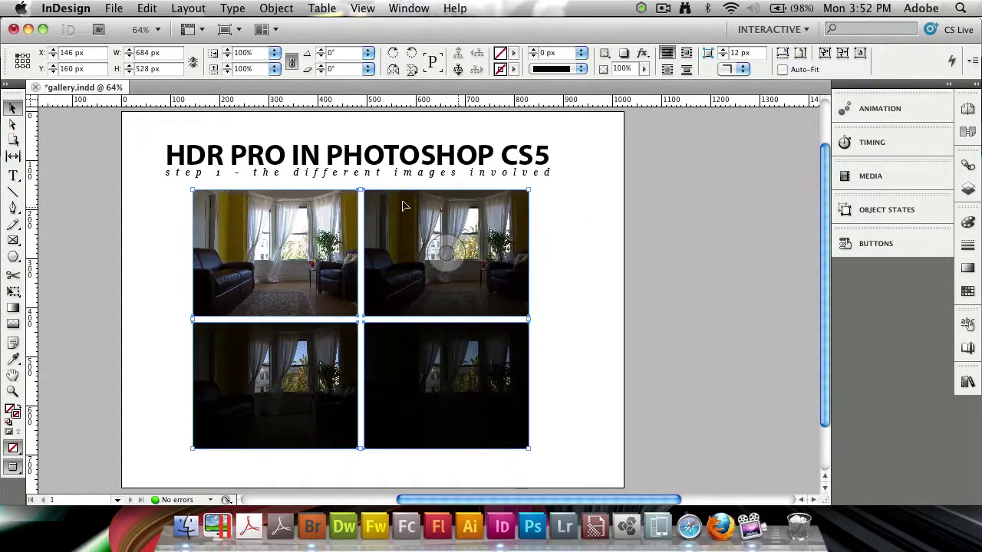
pyautogui.moveTo(445, 261); pyautogui.dragTo(270, 262)
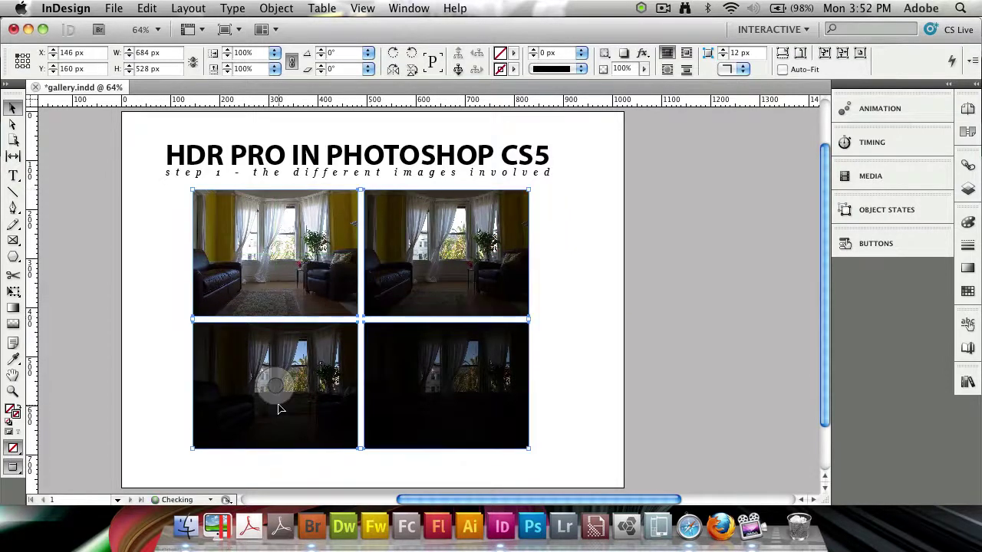
pyautogui.moveTo(276, 386); pyautogui.dragTo(345, 376)
pyautogui.moveTo(449, 386); pyautogui.dragTo(438, 402)
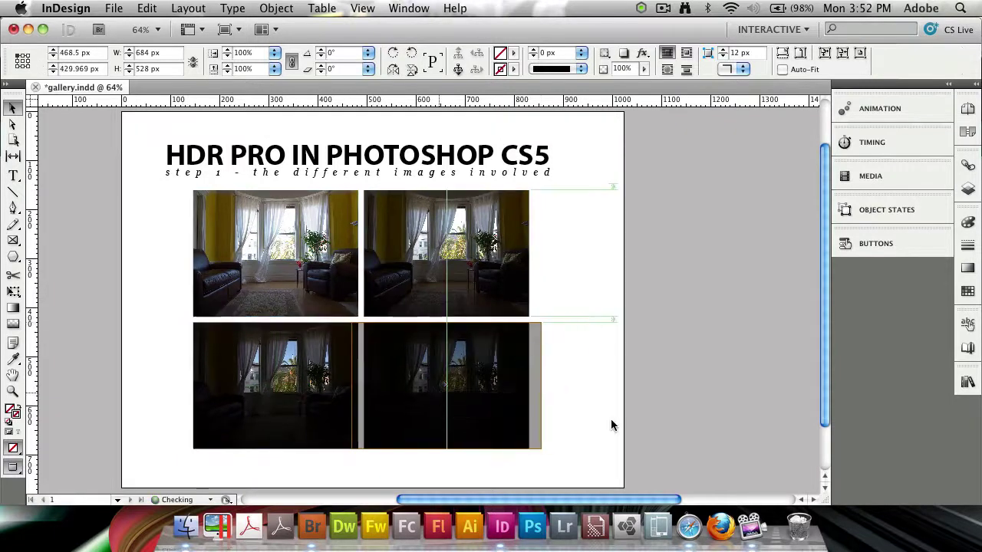
pyautogui.click(611, 427)
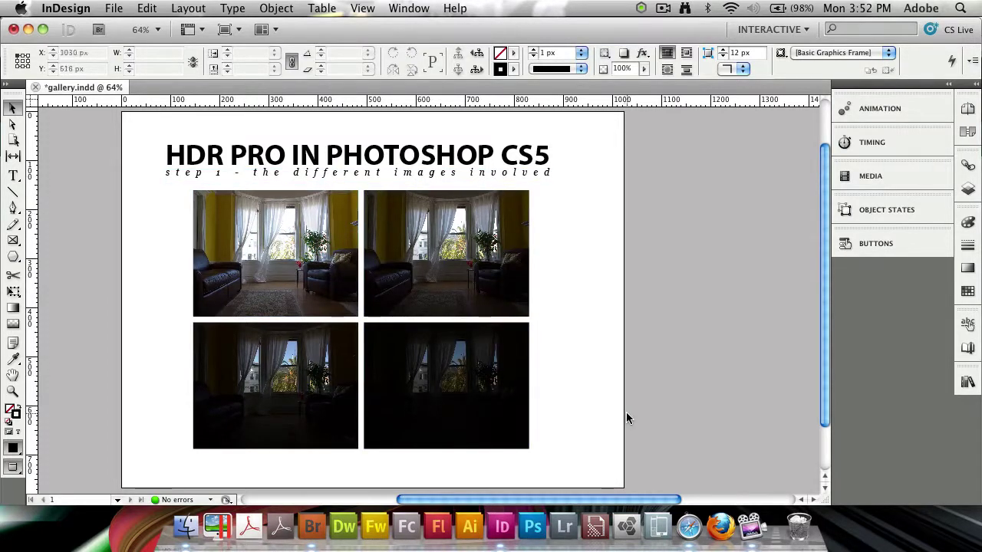
# - Stack all four photo frames by aligning their horizontal and vertical centres
pyautogui.moveTo(598, 447); pyautogui.dragTo(270, 278)
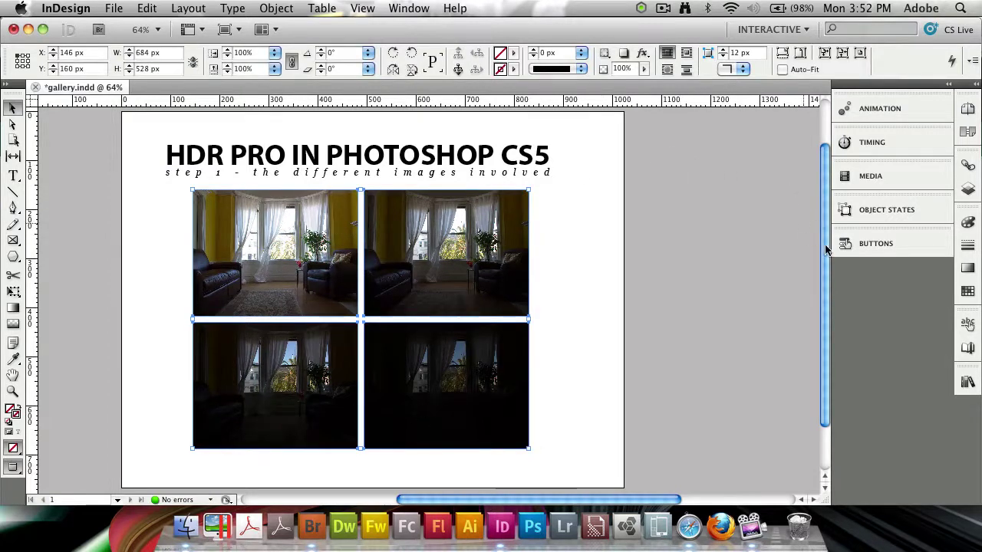
pyautogui.click(411, 7)
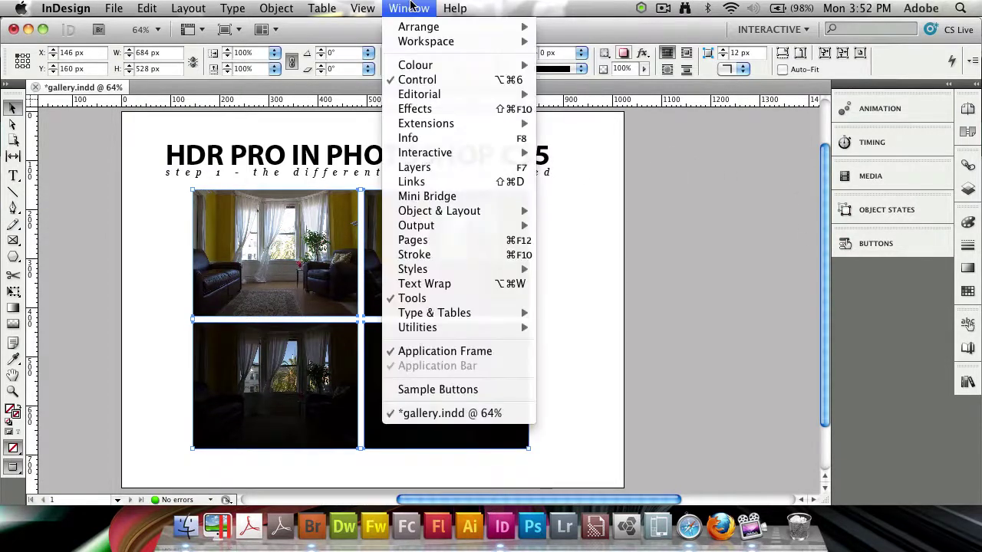
pyautogui.moveTo(475, 211)
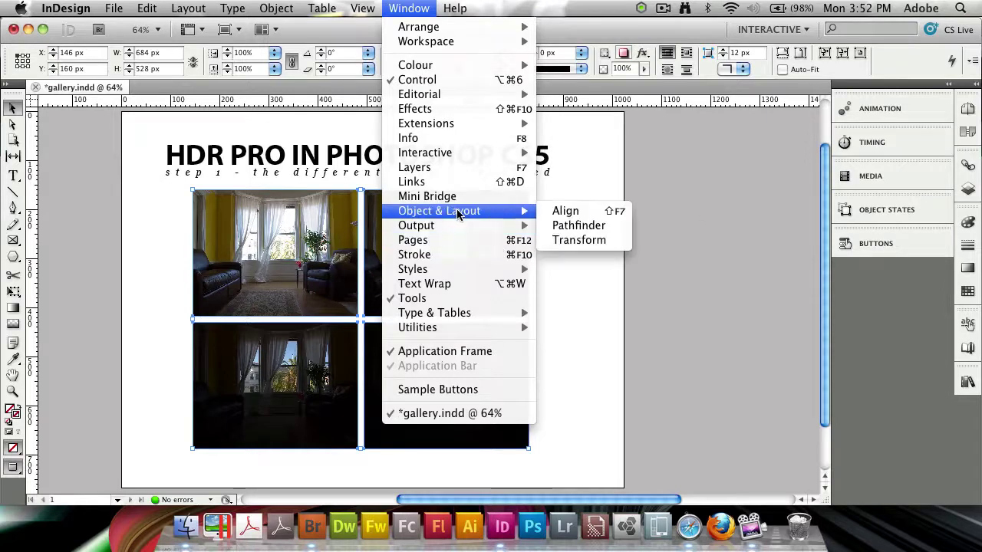
pyautogui.click(577, 213)
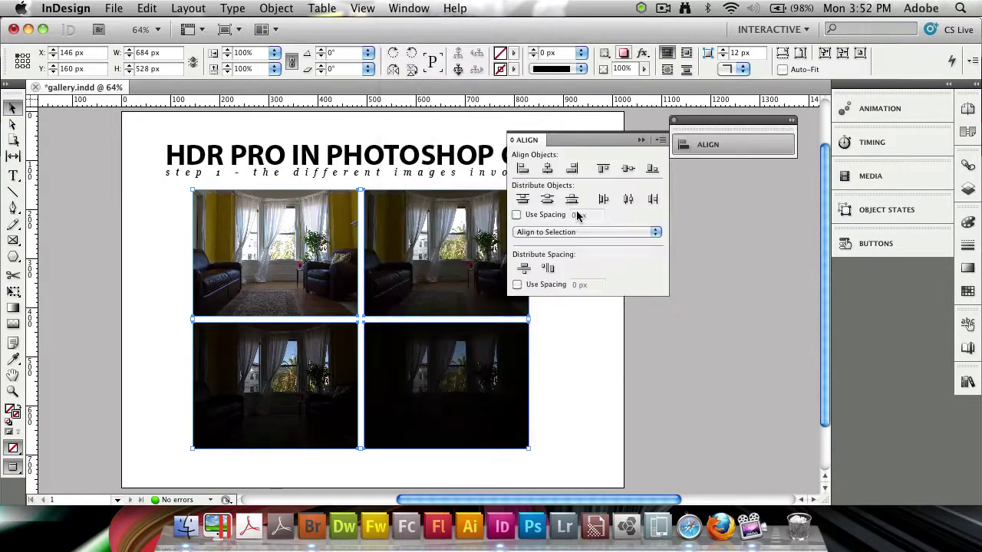
pyautogui.click(547, 170)
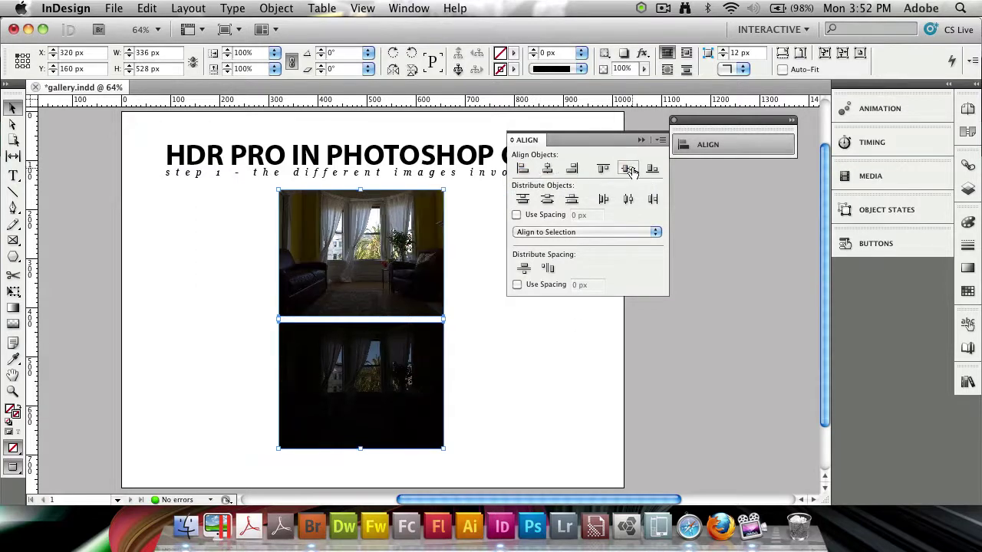
pyautogui.click(628, 169)
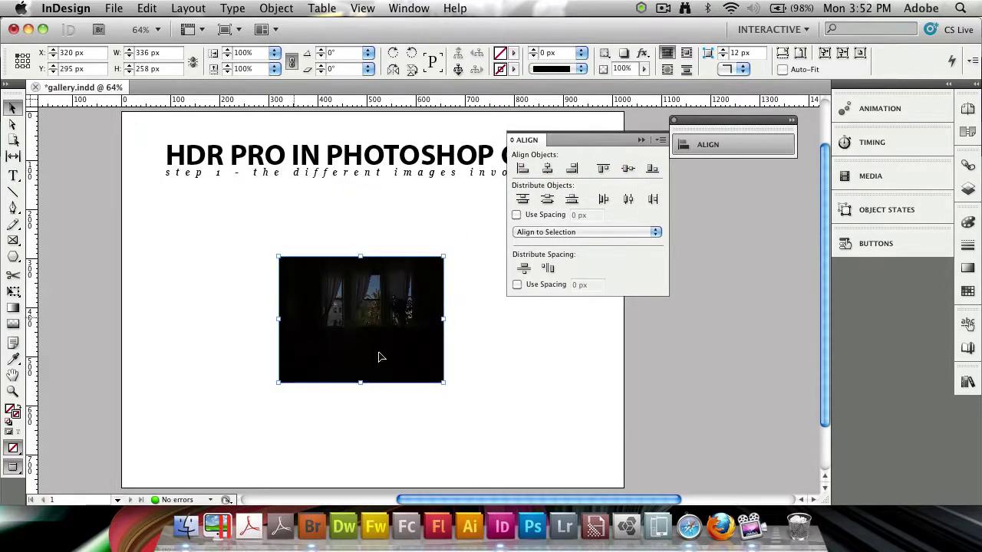
pyautogui.click(673, 120)
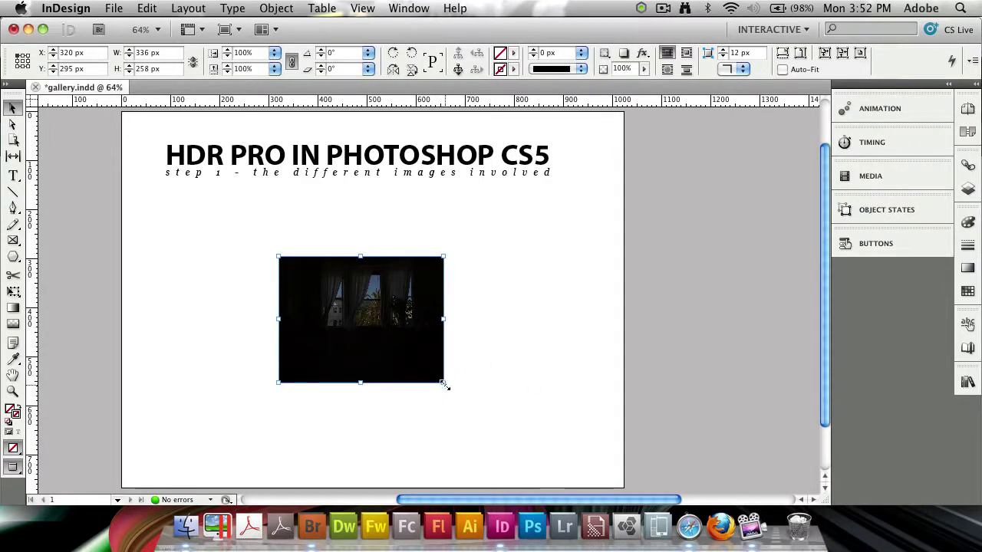
# - Enlarge the top photo frame to about 668 × 513 px and fill it proportionally
pyautogui.moveTo(443, 383); pyautogui.dragTo(525, 445)
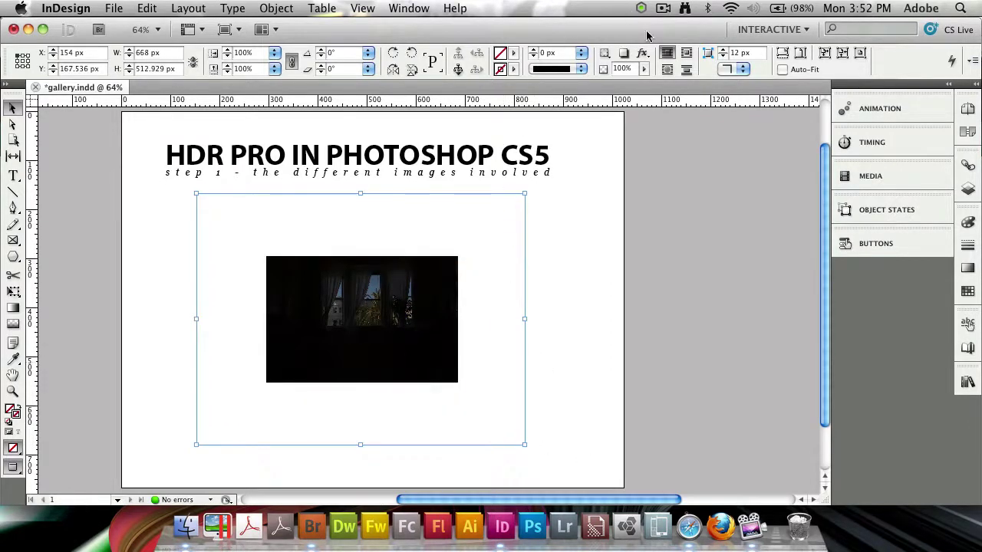
pyautogui.click(781, 53)
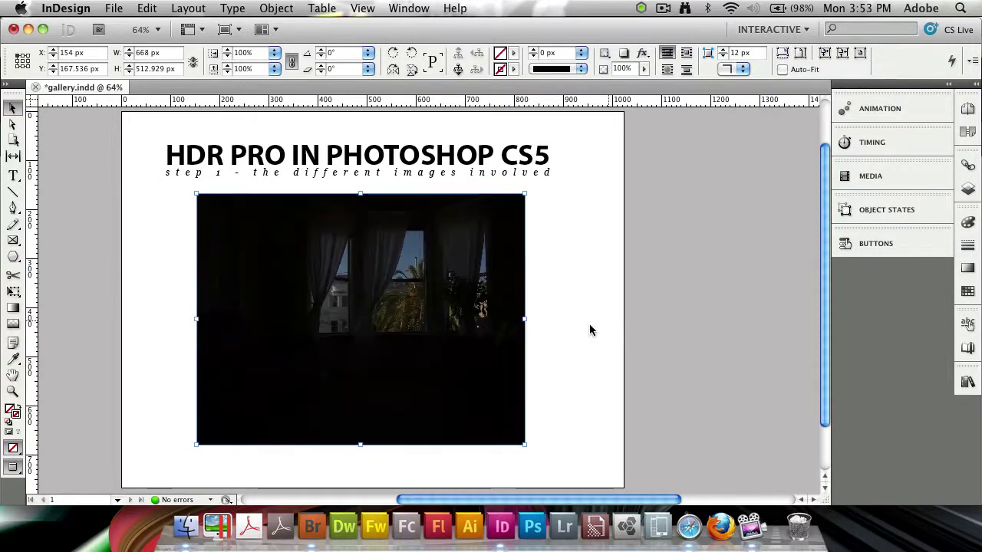
pyautogui.click(562, 328)
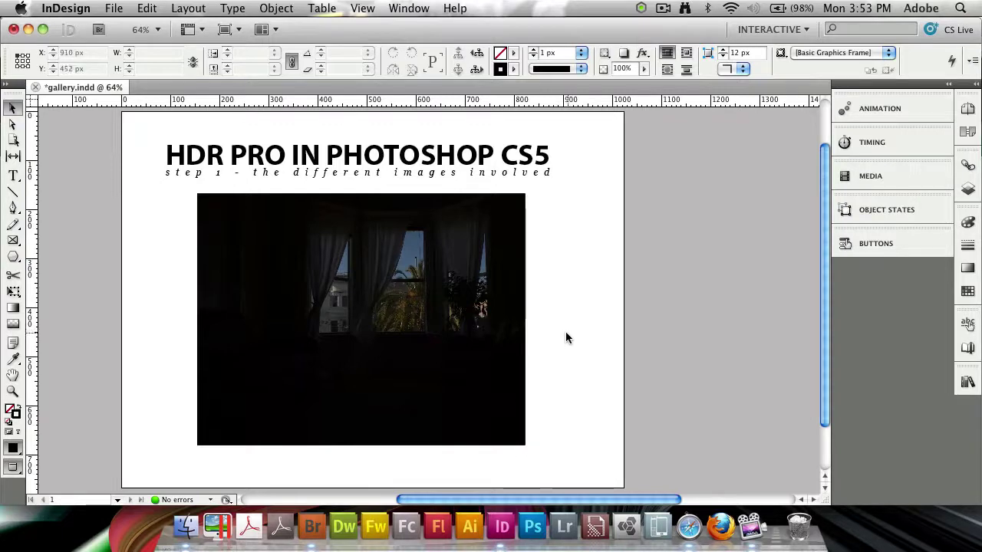
# - Select the stacked photo frames, keeping the photo fitted proportionally to its frame
pyautogui.press('super+a')
pyautogui.moveTo(138, 151); pyautogui.dragTo(258, 175)
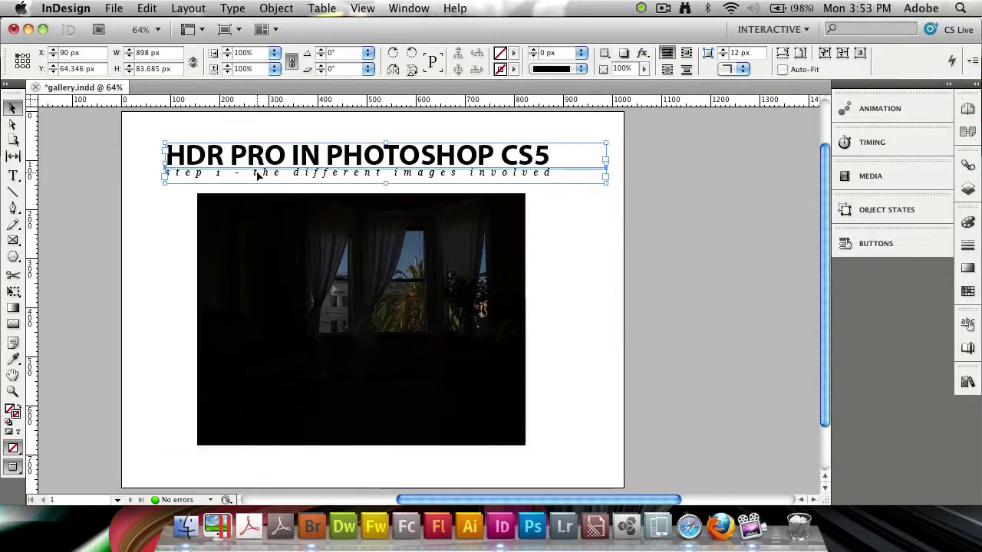
pyautogui.click(131, 171)
pyautogui.moveTo(141, 241); pyautogui.dragTo(269, 395)
pyautogui.scroll(-2, 440, 372)
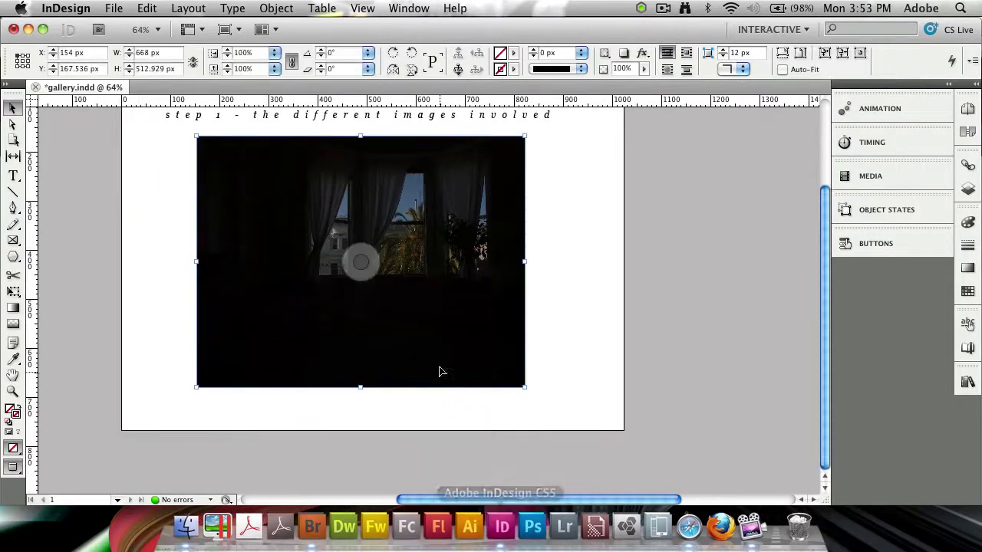
pyautogui.press('super+z')
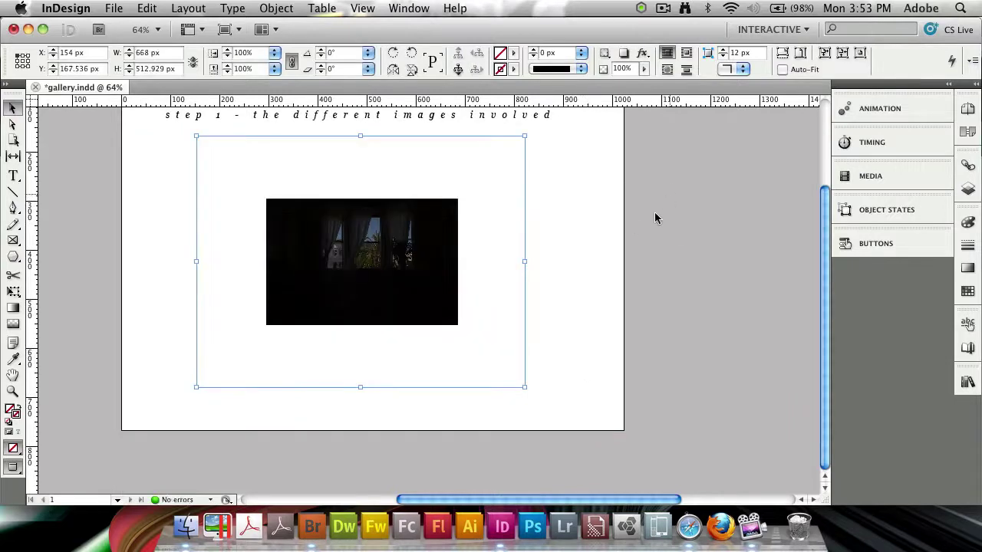
pyautogui.scroll(2, 655, 219)
pyautogui.press('super+alt+shift+c')
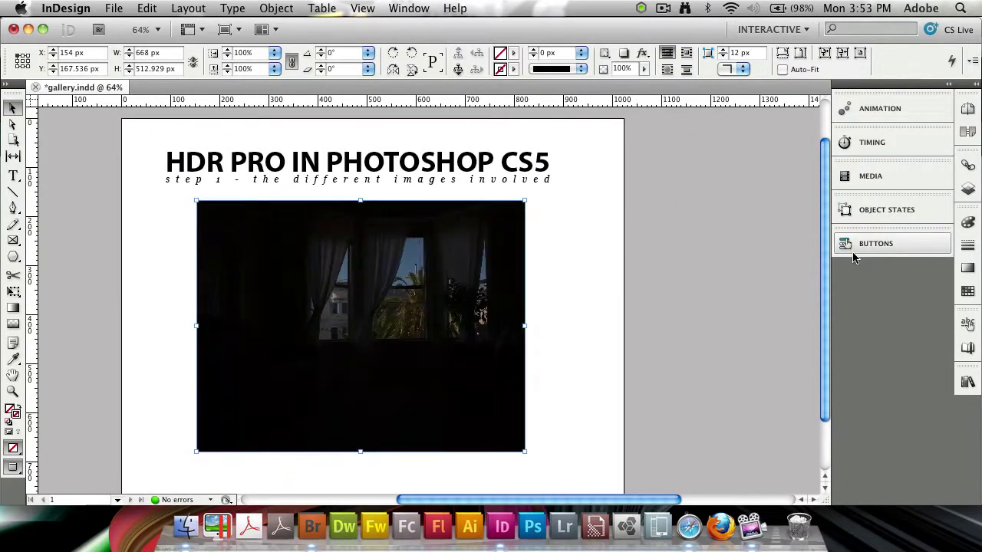
# - Open the Object States panel beside the page
pyautogui.click(882, 213)
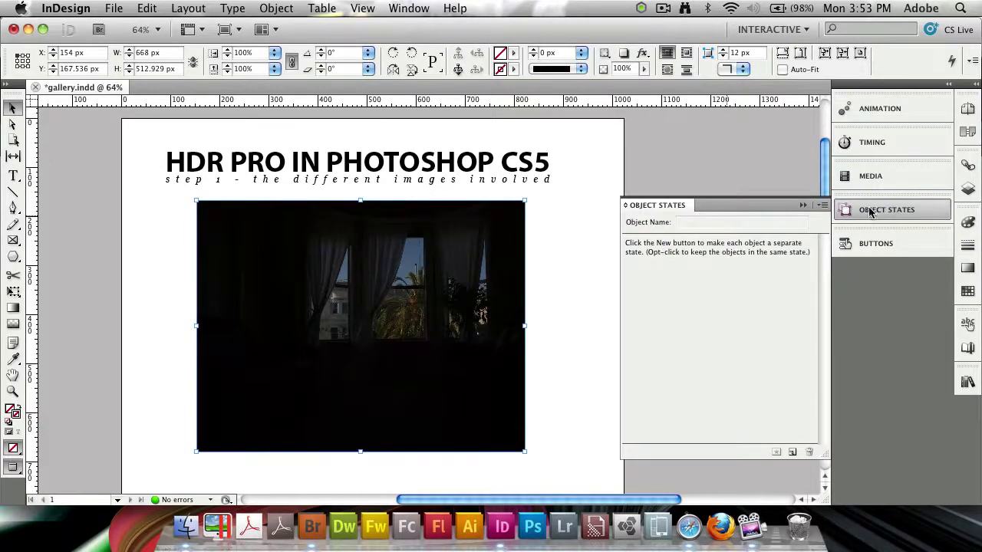
pyautogui.click(410, 8)
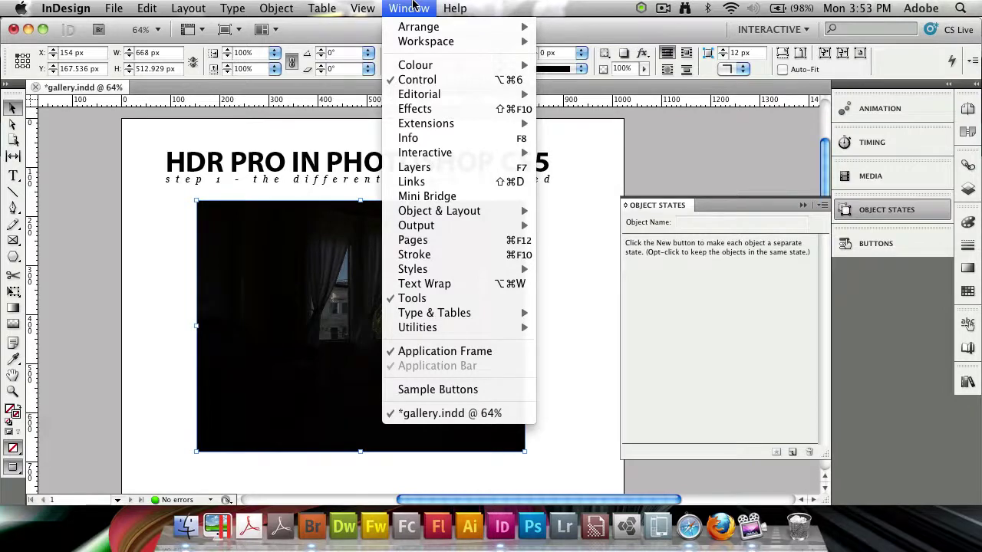
pyautogui.moveTo(467, 153)
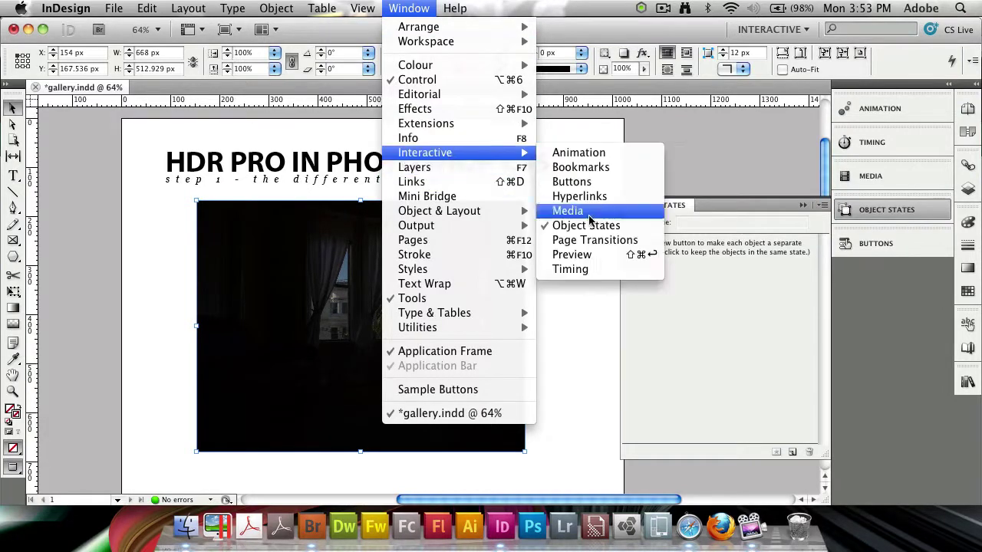
pyautogui.click(759, 276)
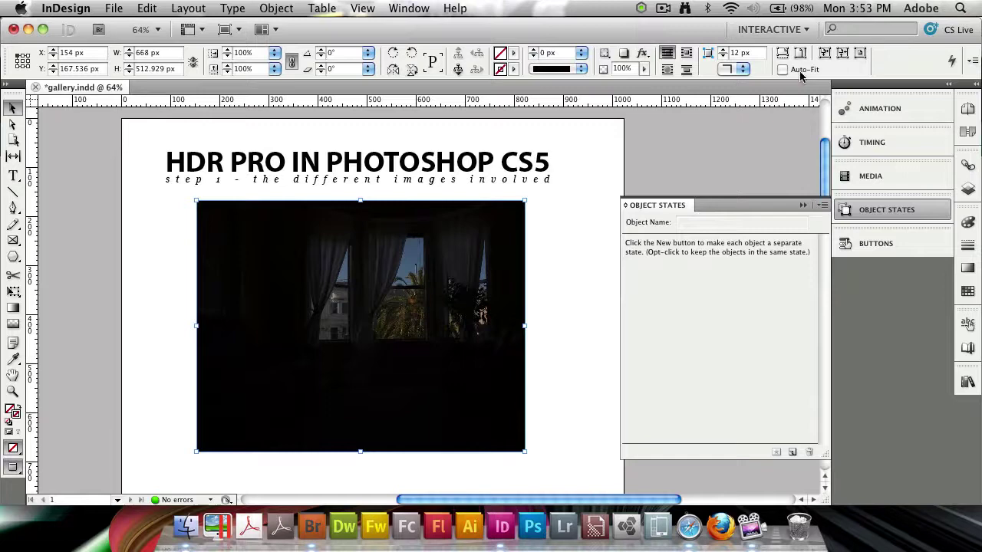
# - Turn the stacked photos into a multi-state object with States 1–4, previewing them
pyautogui.click(792, 454)
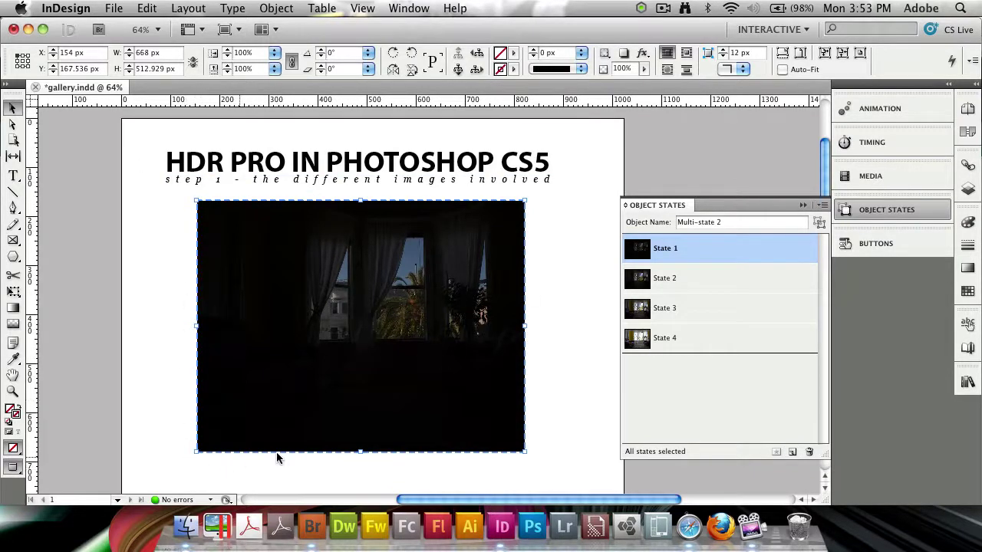
pyautogui.click(674, 280)
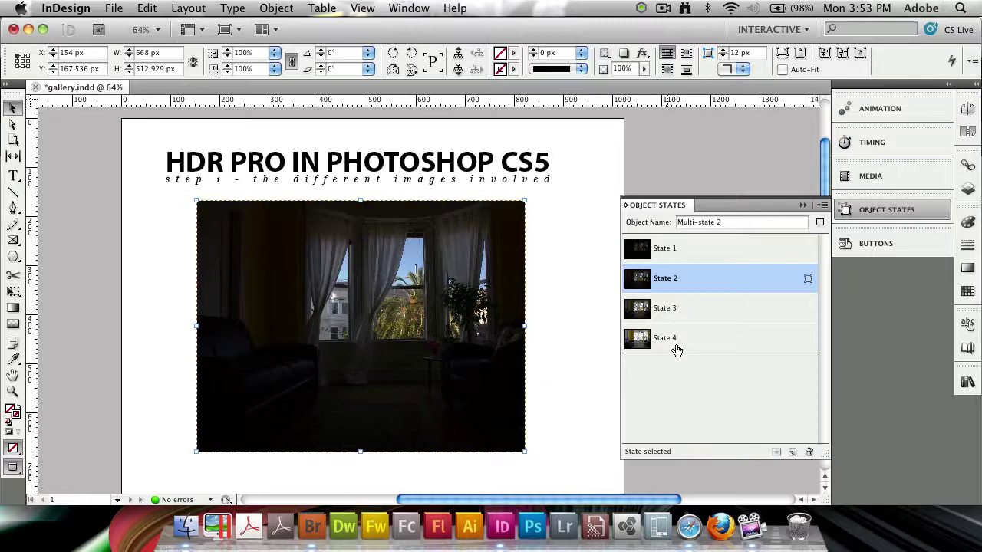
pyautogui.press('Down')
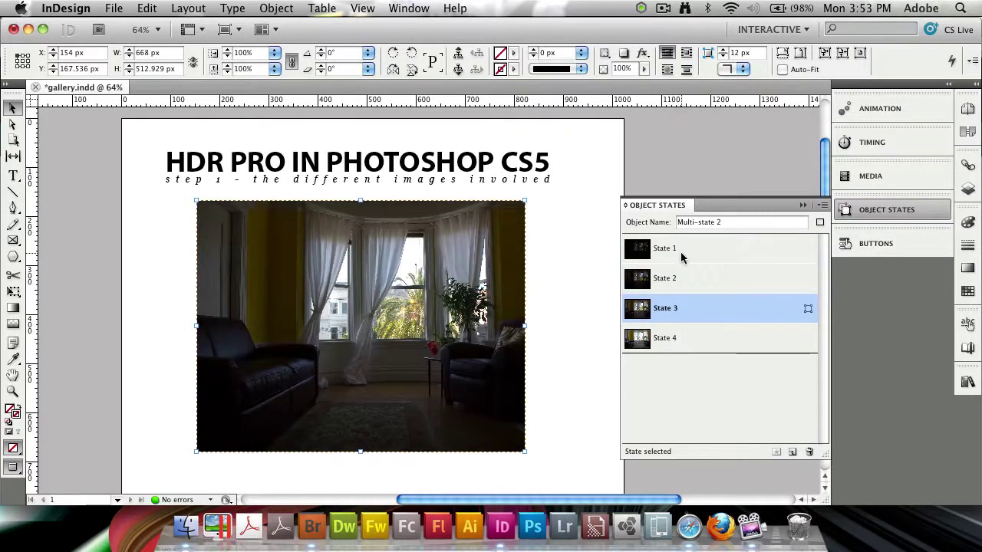
pyautogui.press('Up')
pyautogui.press('Up')
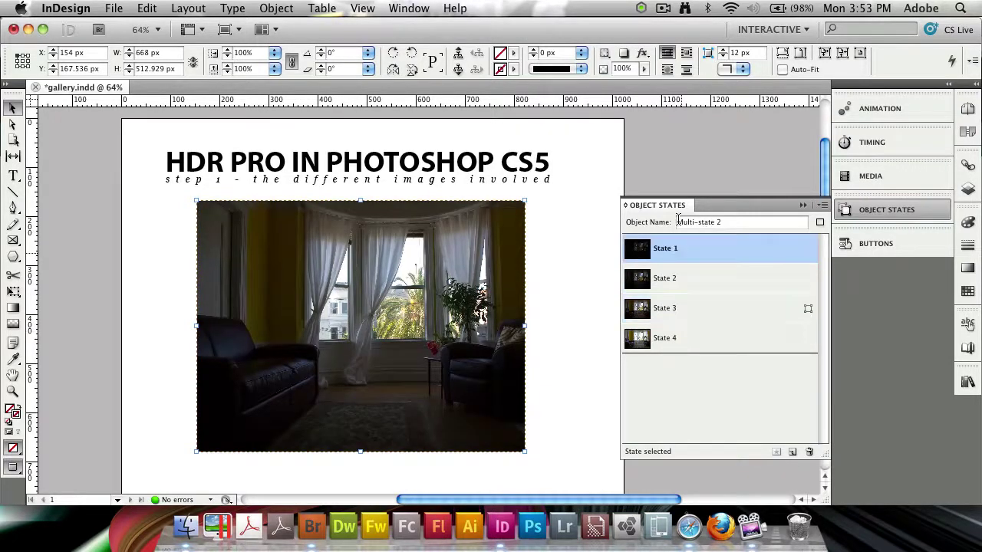
# - Rename the multi-state object to 'HDR Preview' and close the Object States panel
pyautogui.moveTo(721, 222); pyautogui.dragTo(676, 222)
pyautogui.write('Preview')
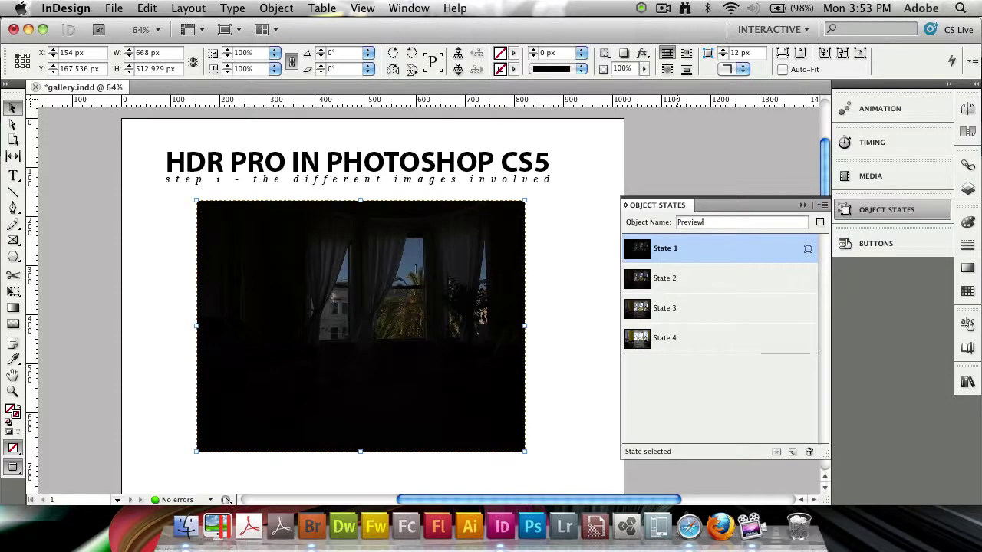
pyautogui.press('super+a')
pyautogui.write('HD')
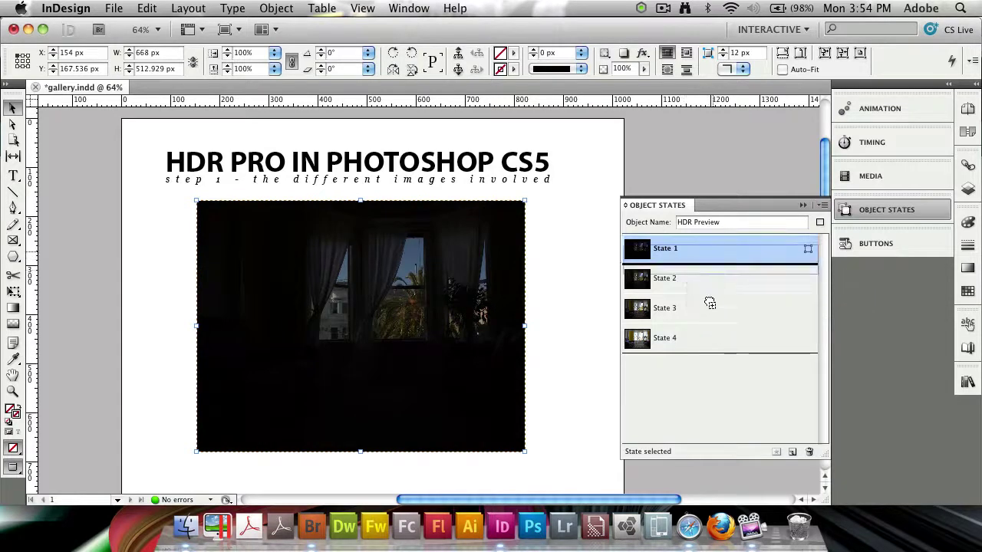
pyautogui.click(680, 245)
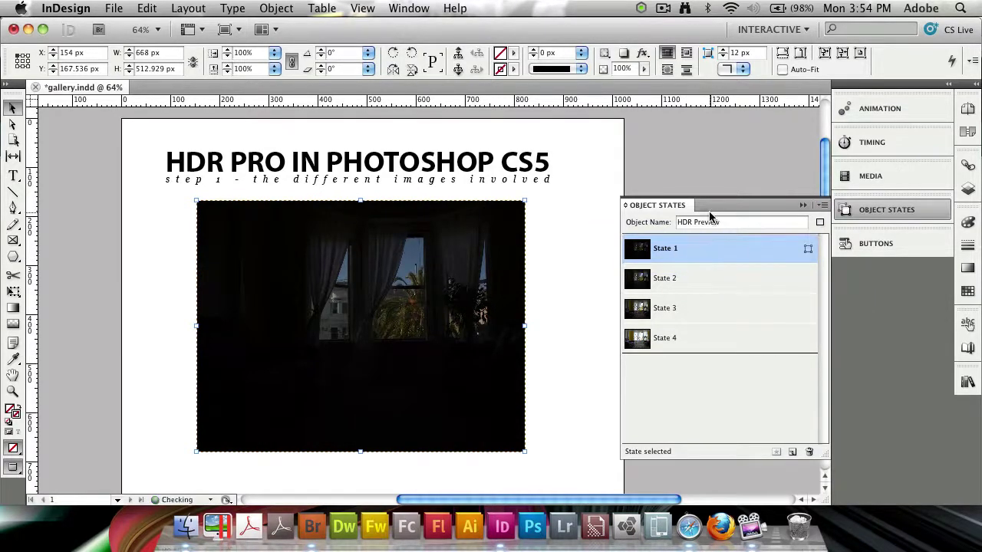
pyautogui.click(800, 207)
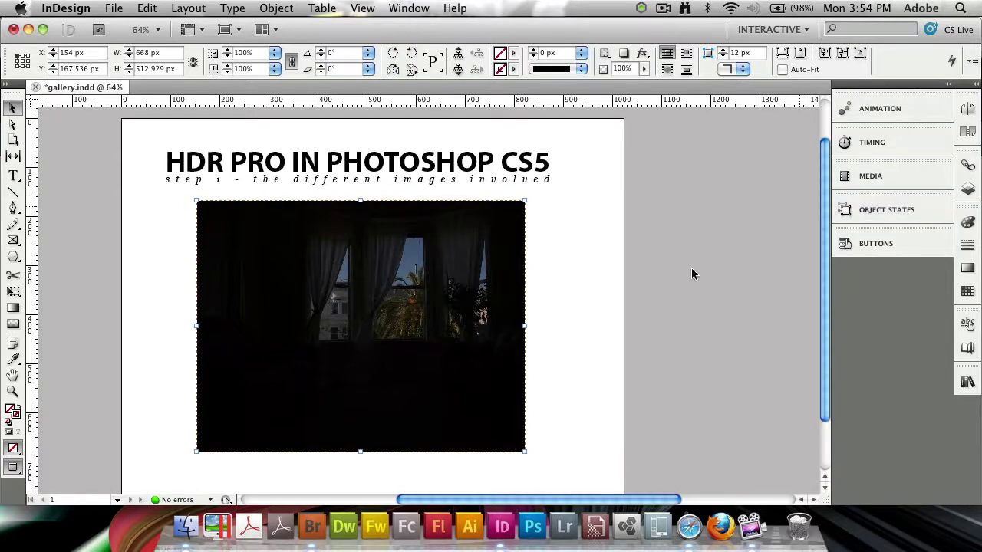
# - Draw a three-sided polygon triangle with solid black fill and no stroke
pyautogui.click(581, 295)
pyautogui.scroll(-3, 584, 226)
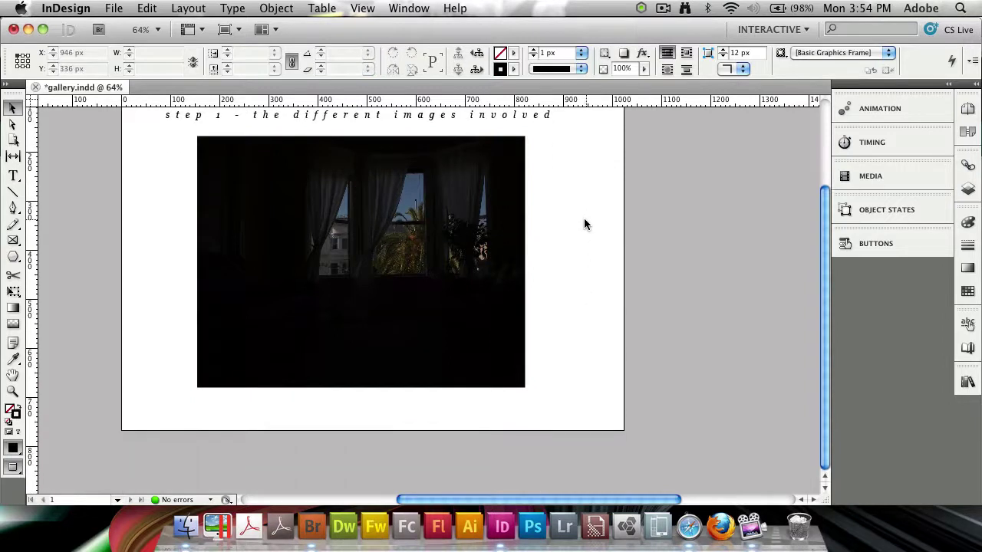
pyautogui.scroll(3, 594, 310)
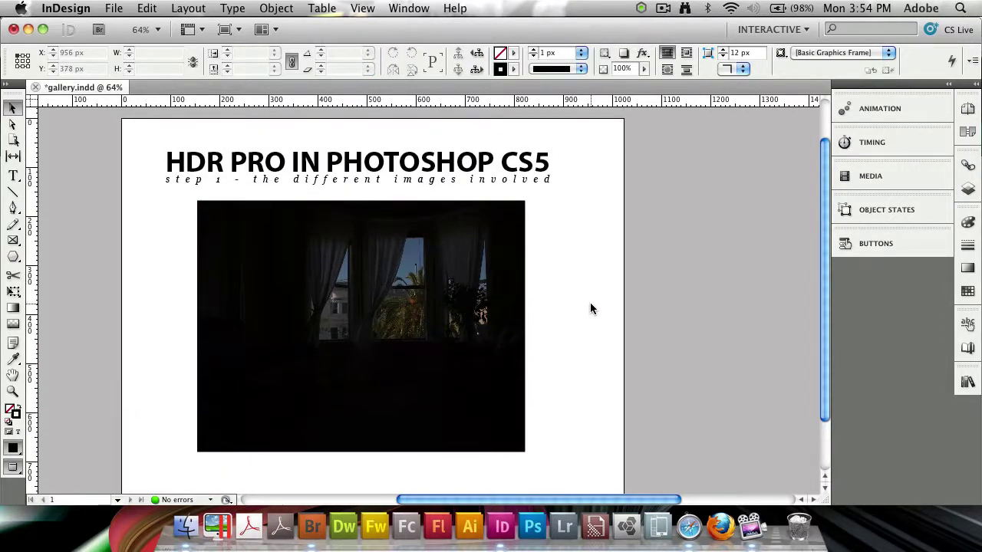
pyautogui.click(360, 326)
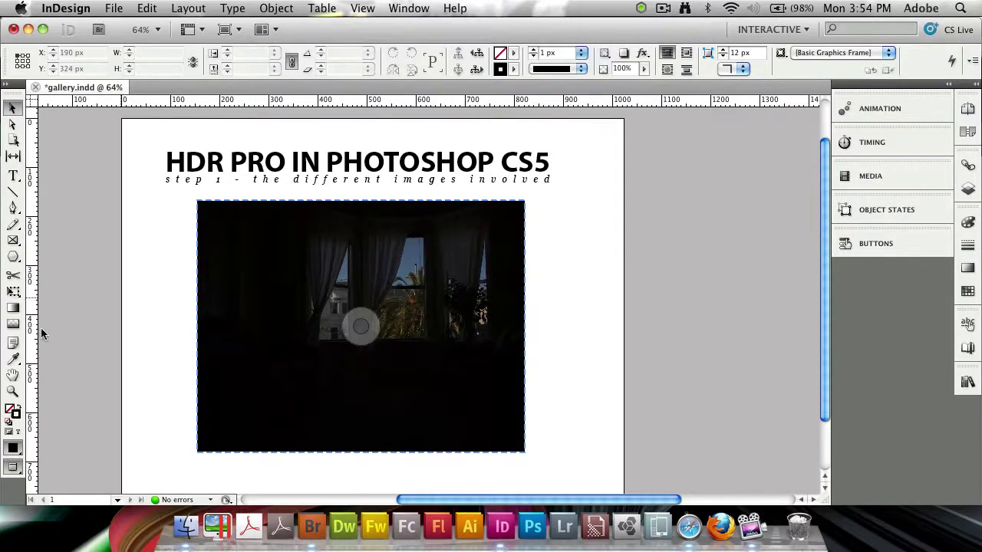
pyautogui.doubleClick(16, 260)
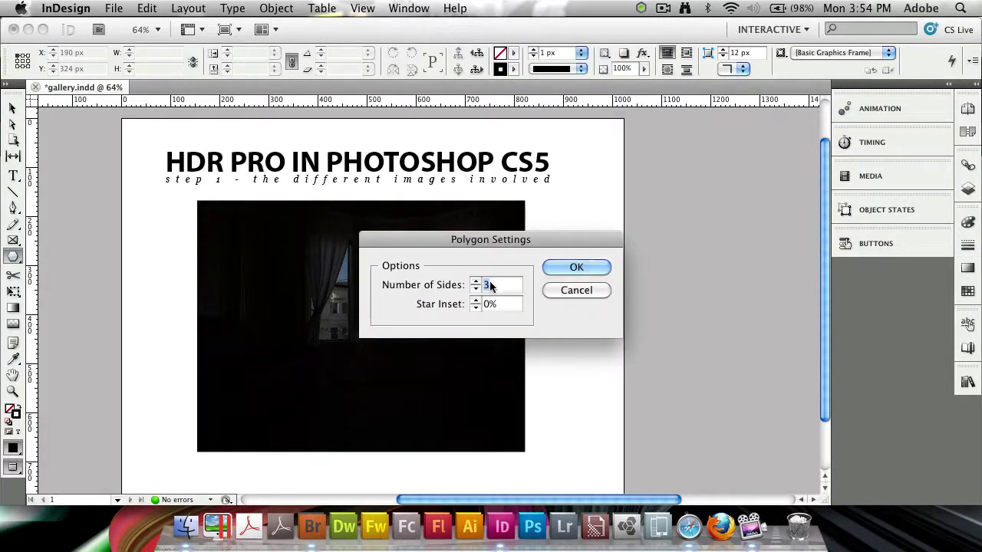
pyautogui.click(576, 268)
pyautogui.scroll(1, 556, 251)
pyautogui.scroll(-2, 552, 311)
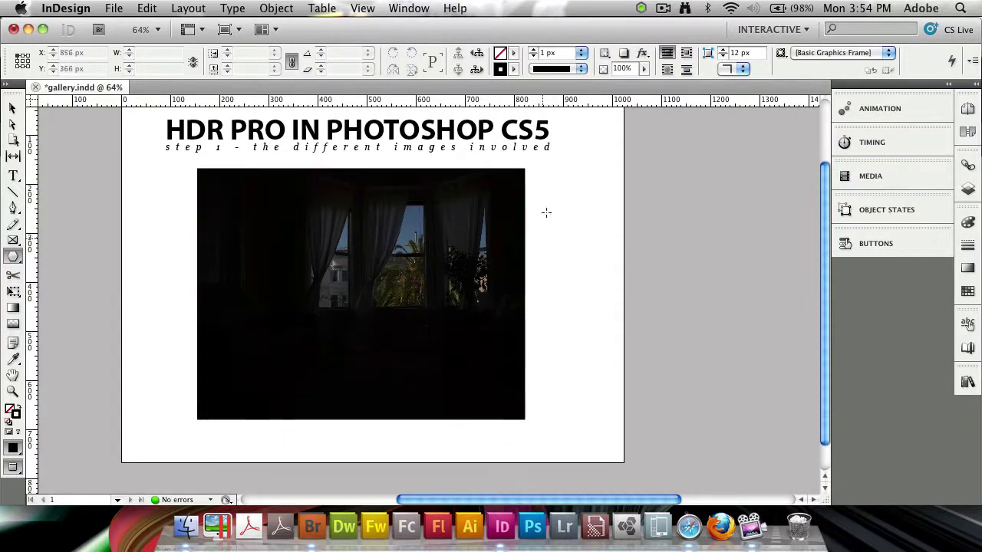
pyautogui.moveTo(546, 212); pyautogui.dragTo(585, 264)
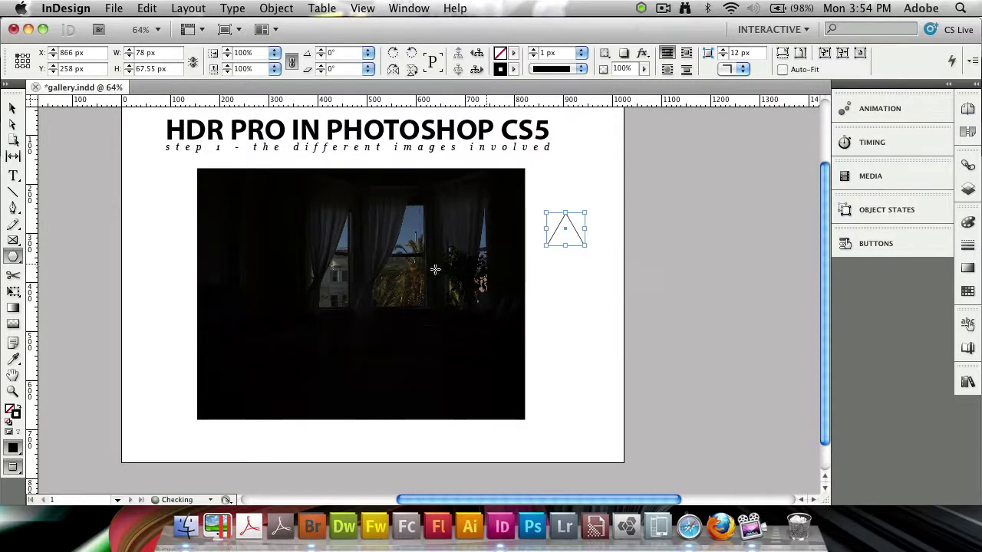
pyautogui.click(19, 410)
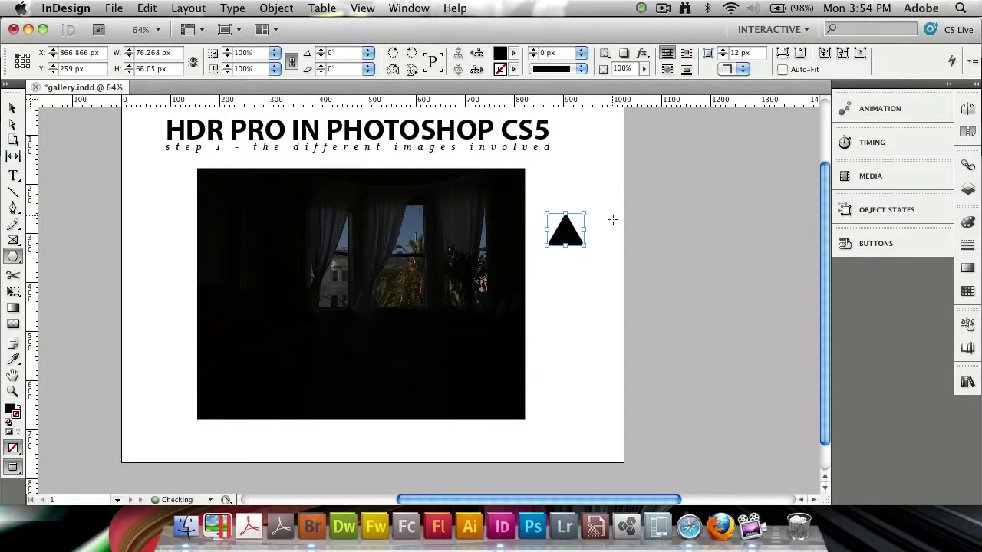
# - Rotate the triangle to point right and place it beside the photo's middle
pyautogui.click(12, 107)
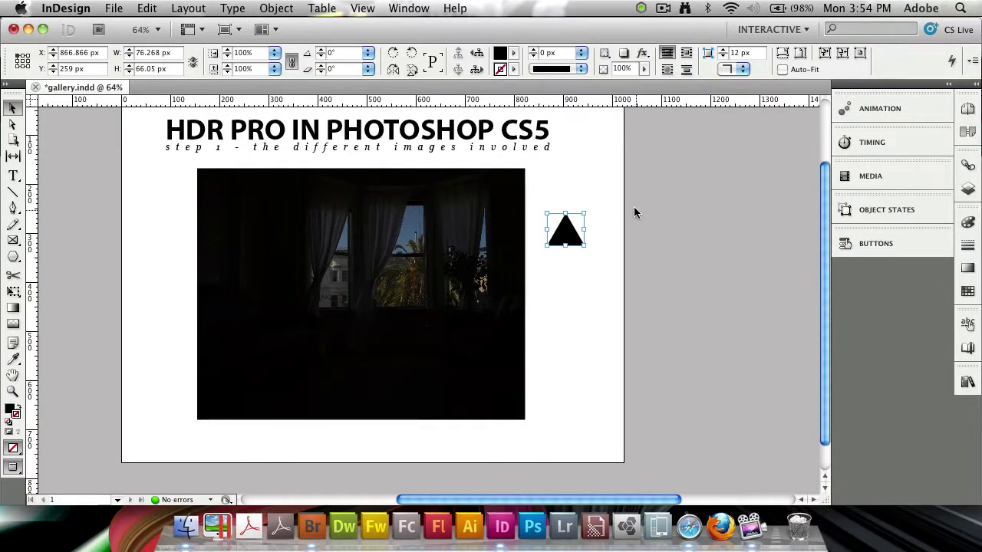
pyautogui.moveTo(581, 209); pyautogui.dragTo(603, 267)
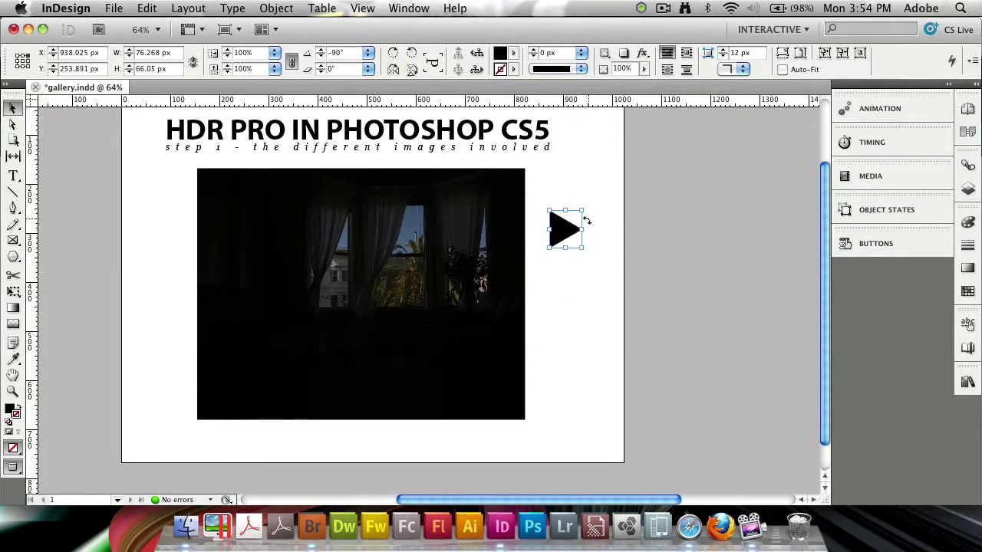
pyautogui.moveTo(574, 230); pyautogui.dragTo(101, 348)
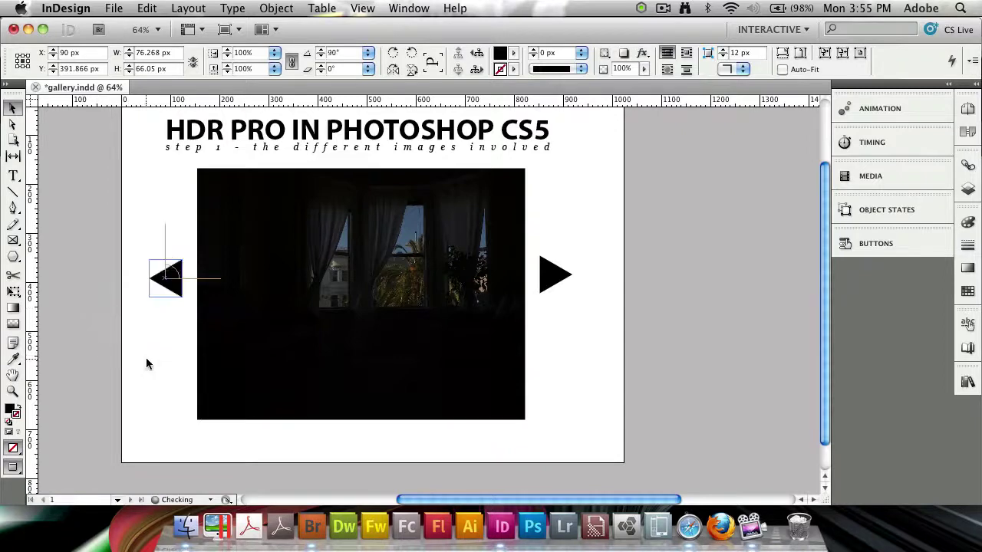
# - Deselect the left-pointing triangle copy so both arrows flank the photo
pyautogui.click(89, 218)
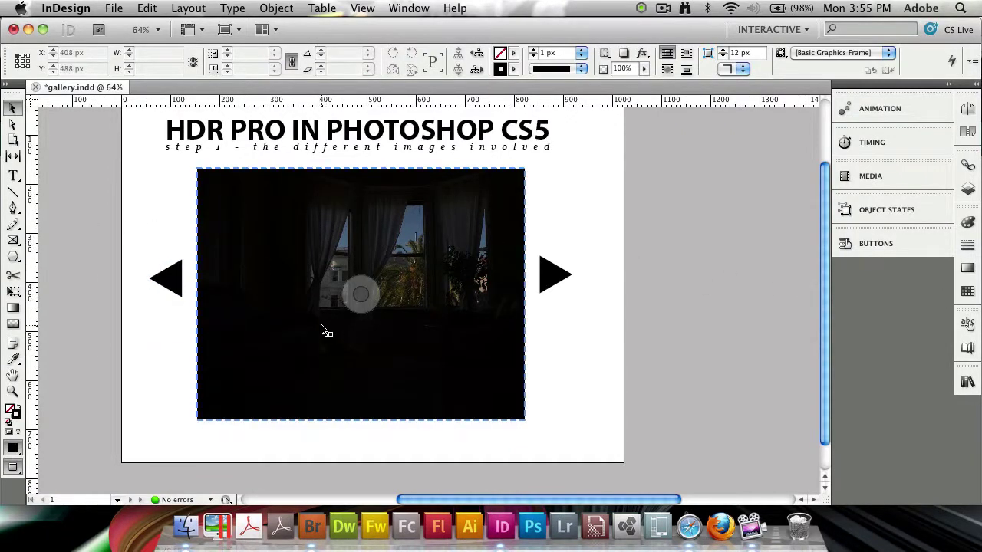
pyautogui.scroll(3, 324, 331)
pyautogui.scroll(-3, 325, 340)
# - Open the Buttons panel
pyautogui.scroll(2, 377, 339)
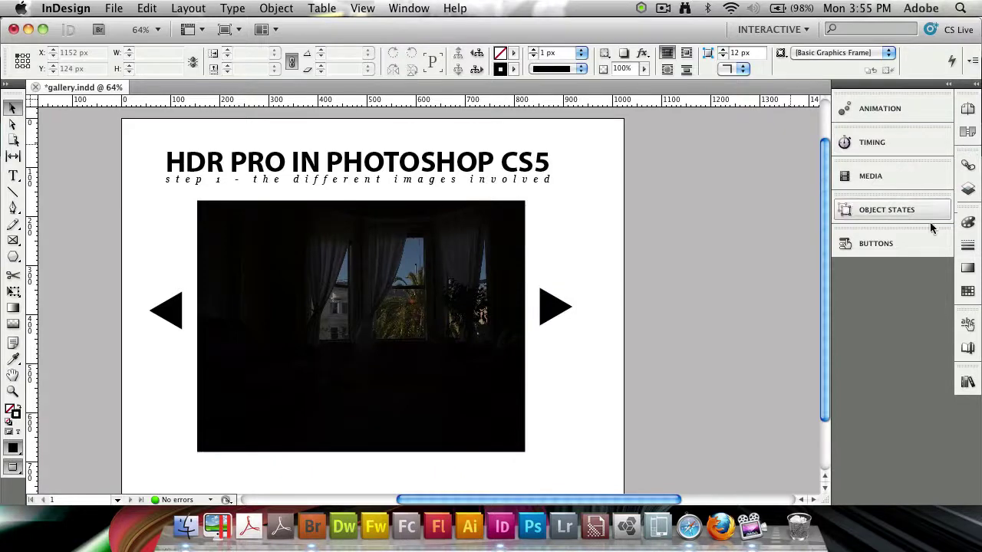
pyautogui.click(893, 243)
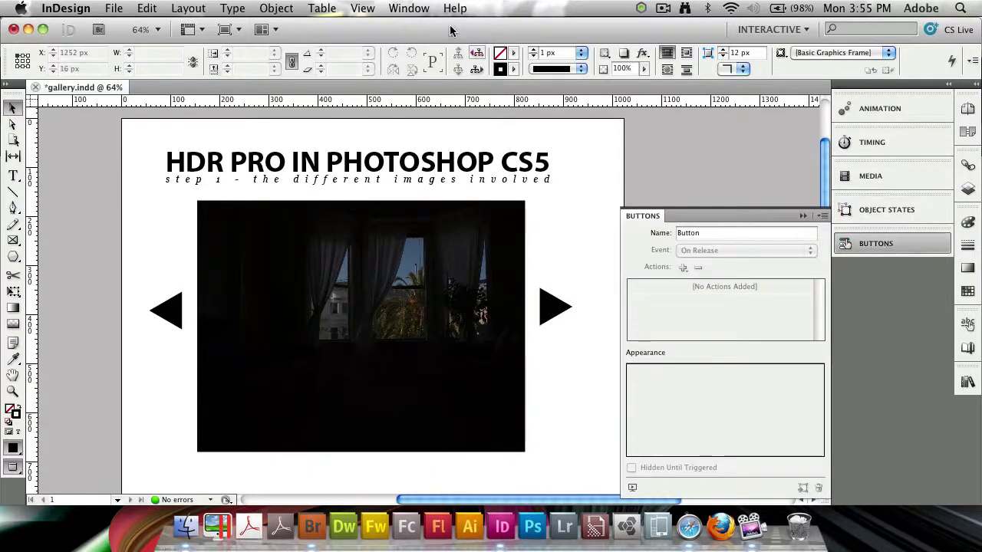
pyautogui.click(409, 10)
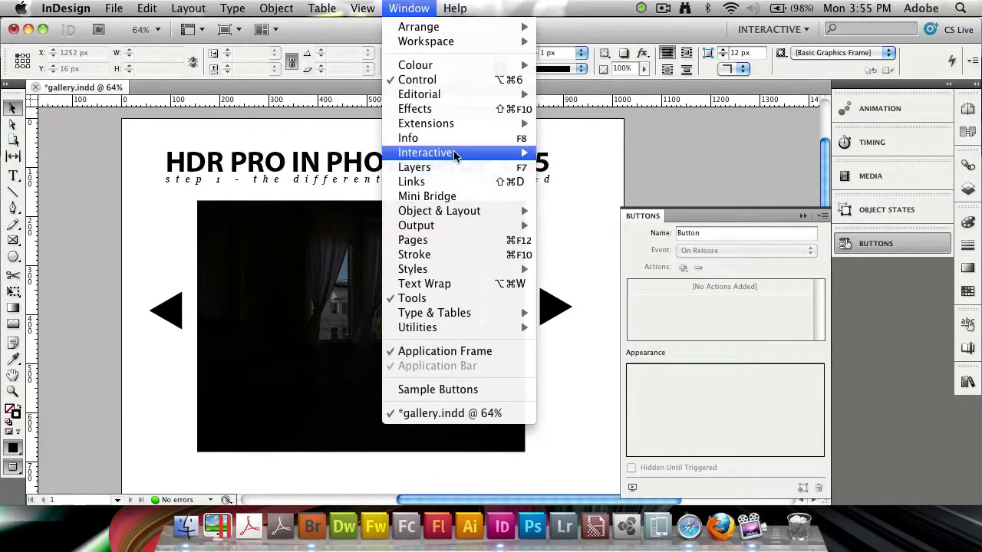
pyautogui.moveTo(460, 153)
pyautogui.click(685, 172)
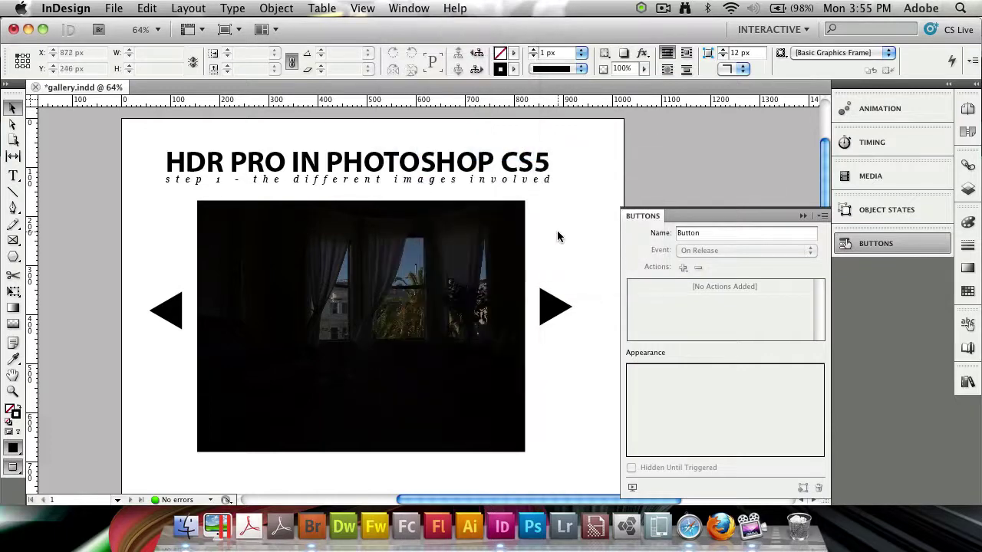
# - Give the right triangle a Go To Next State (HDR Preview) action on release
pyautogui.moveTo(557, 232); pyautogui.dragTo(558, 350)
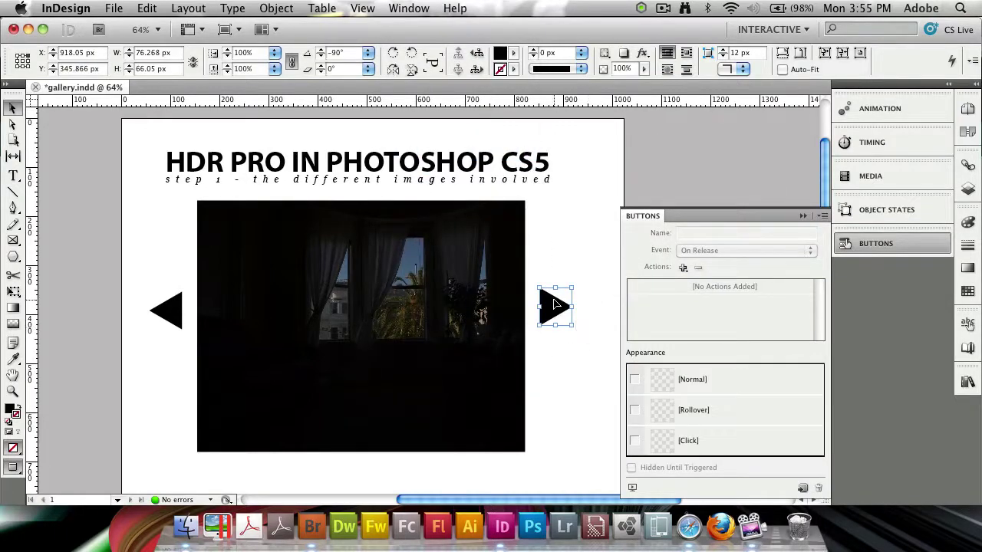
pyautogui.click(683, 267)
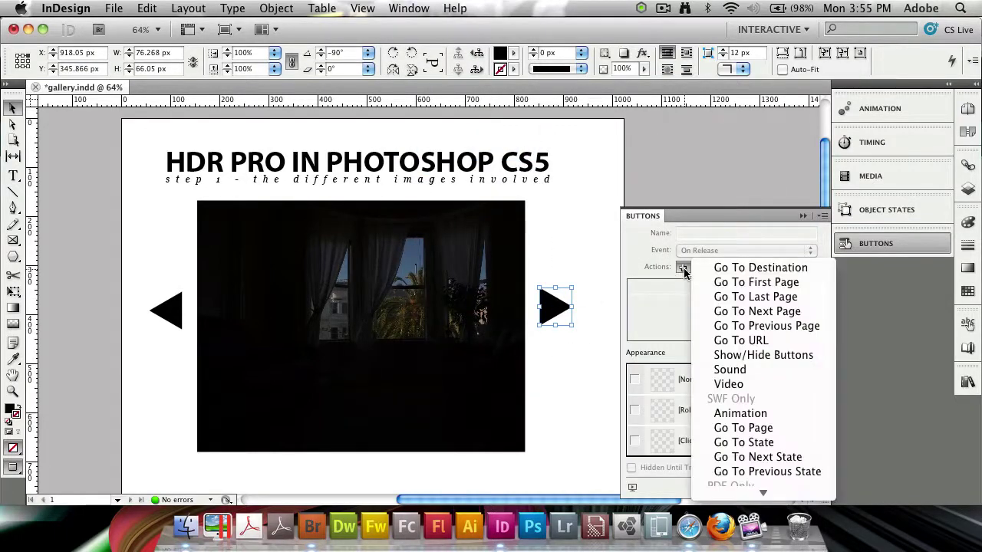
pyautogui.moveTo(762, 492)
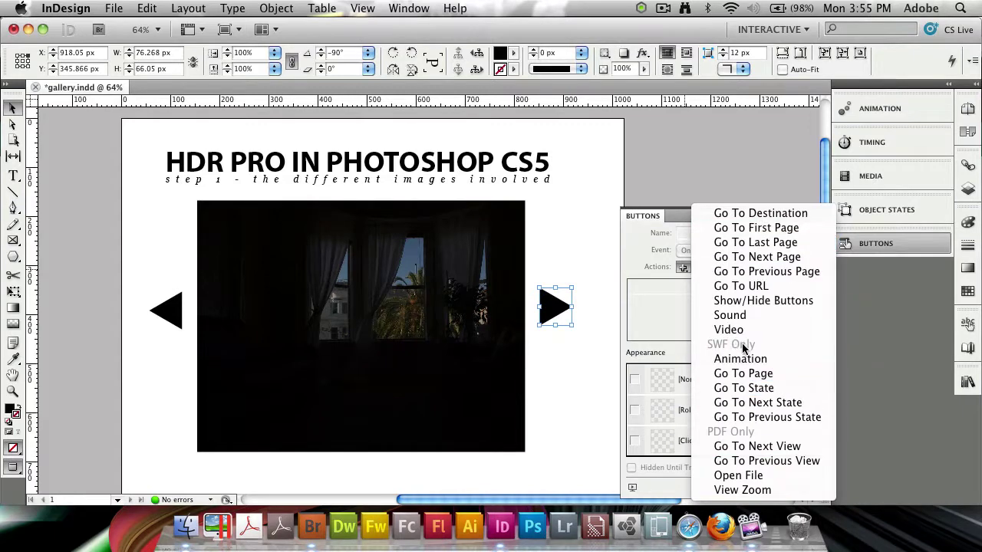
pyautogui.click(758, 404)
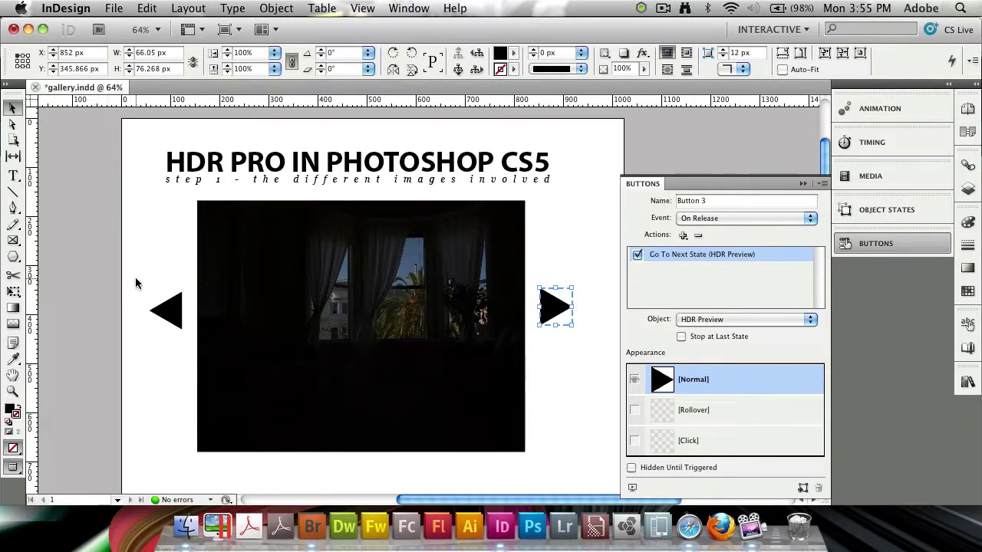
# - Make the left triangle a Go To Previous State button for HDR Preview, stopping at the first state
pyautogui.moveTo(140, 250); pyautogui.dragTo(185, 365)
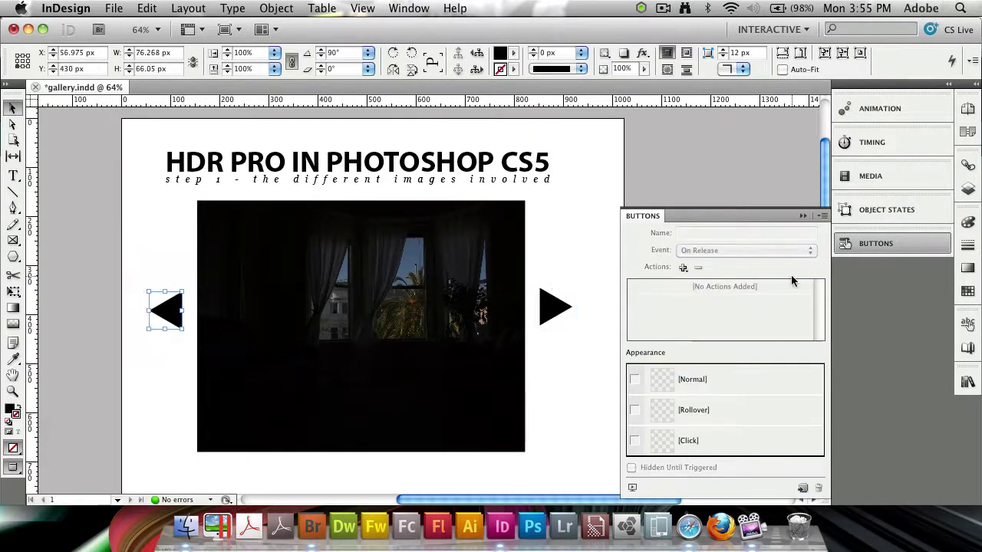
pyautogui.click(683, 267)
pyautogui.click(773, 473)
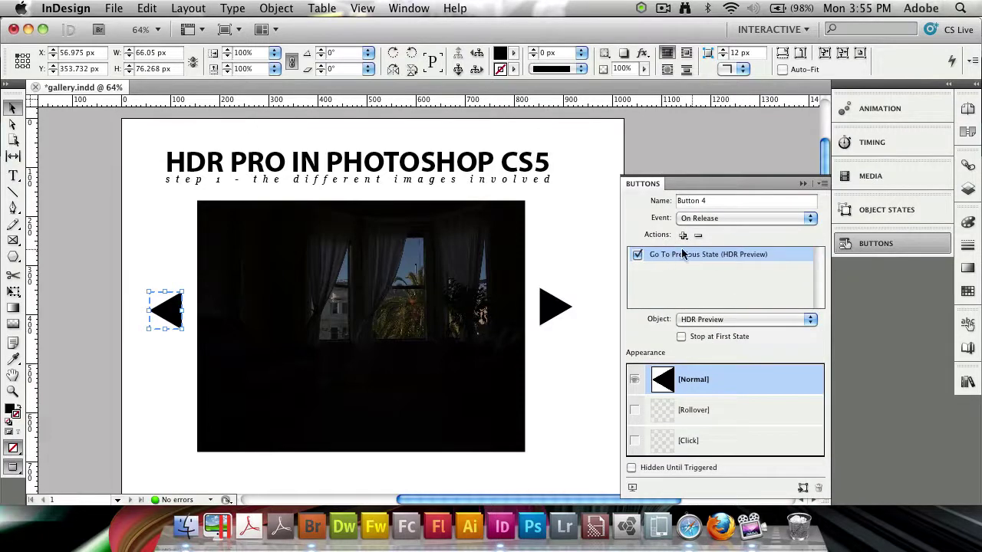
pyautogui.click(717, 319)
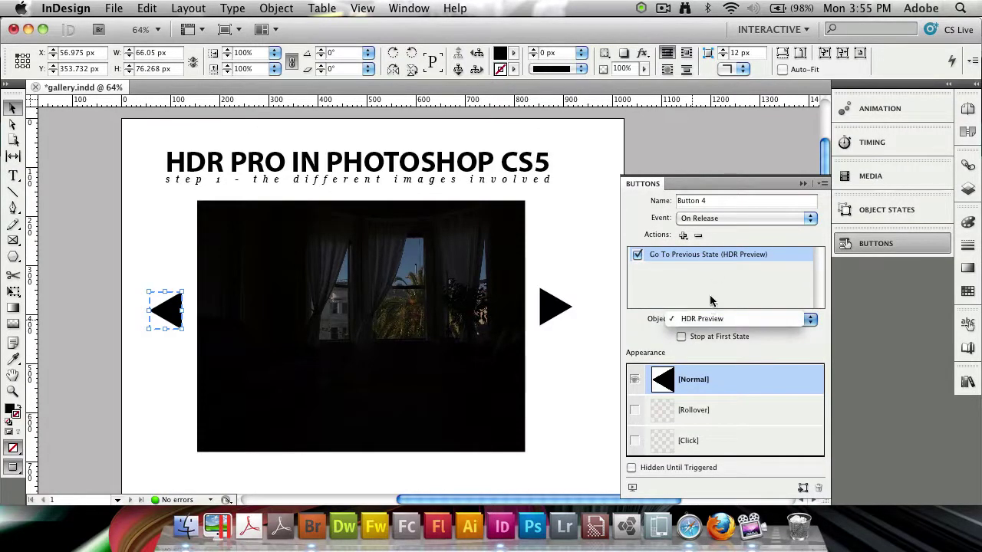
pyautogui.click(730, 265)
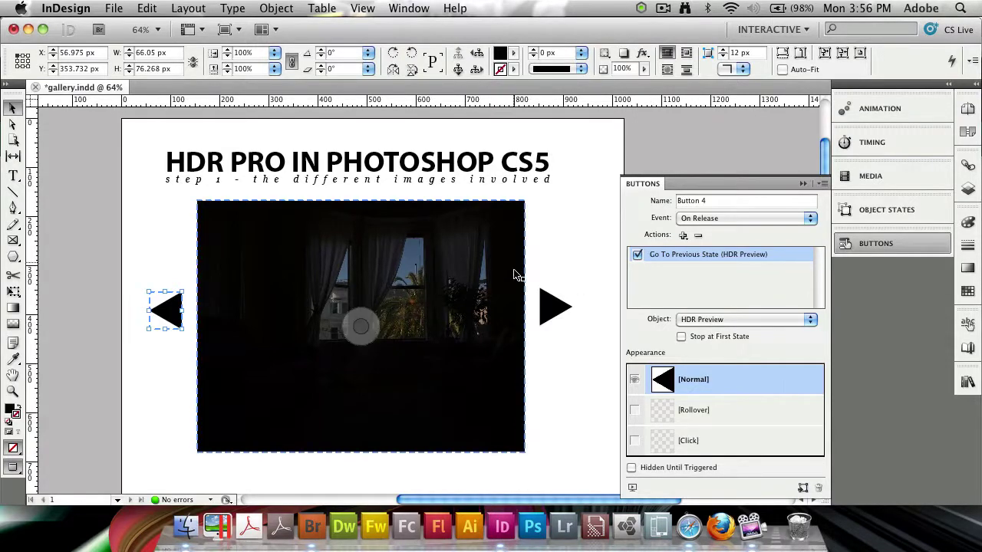
pyautogui.click(739, 337)
pyautogui.click(554, 307)
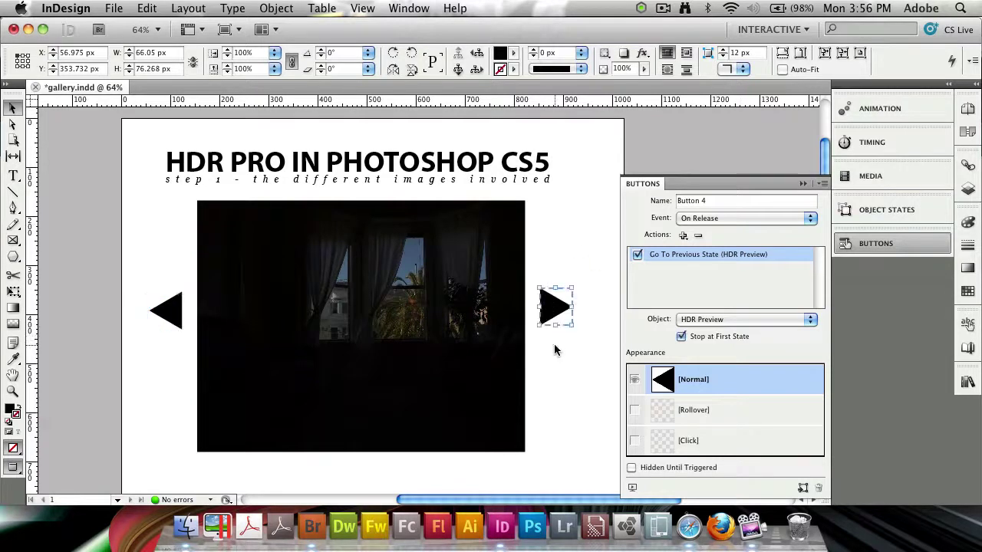
pyautogui.click(560, 246)
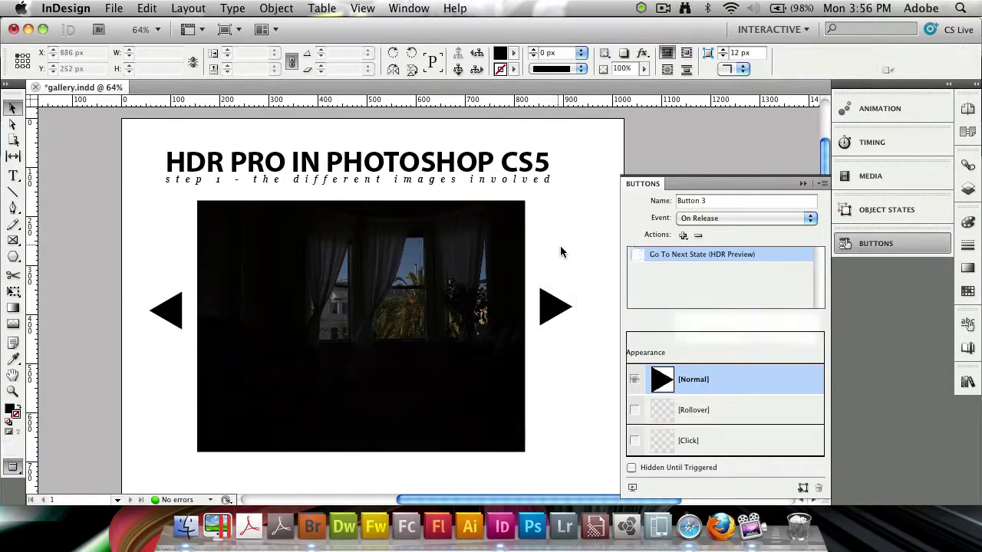
pyautogui.click(803, 216)
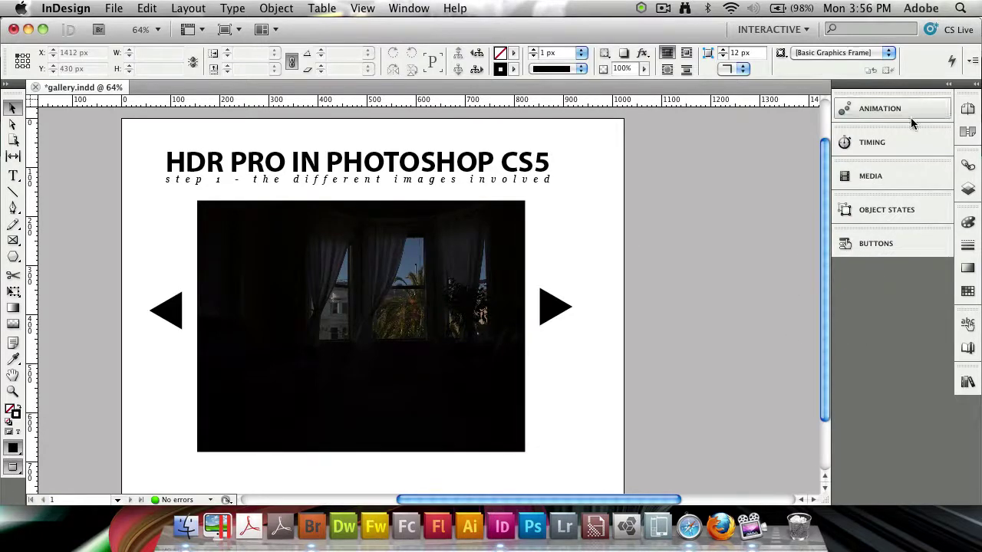
pyautogui.click(374, 7)
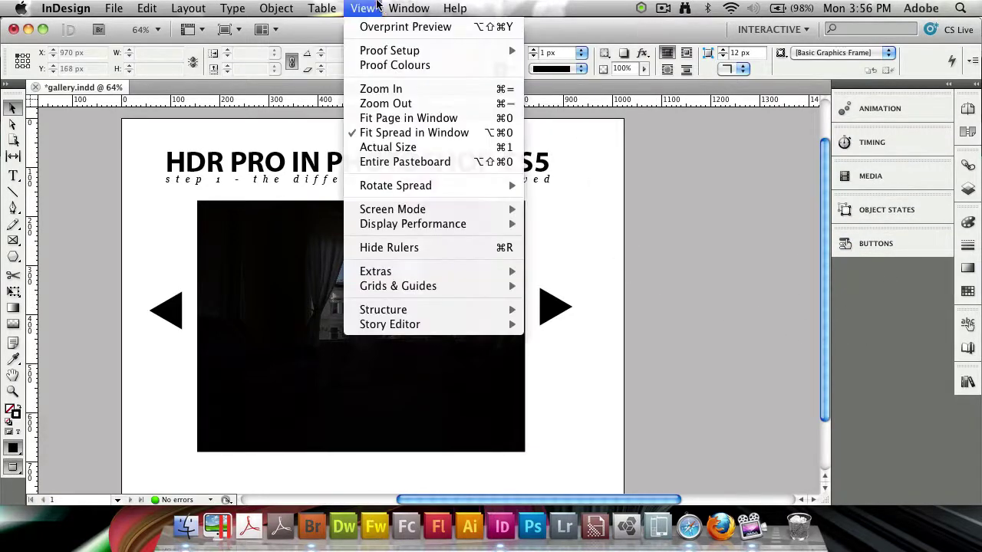
pyautogui.moveTo(408, 8)
pyautogui.moveTo(430, 153)
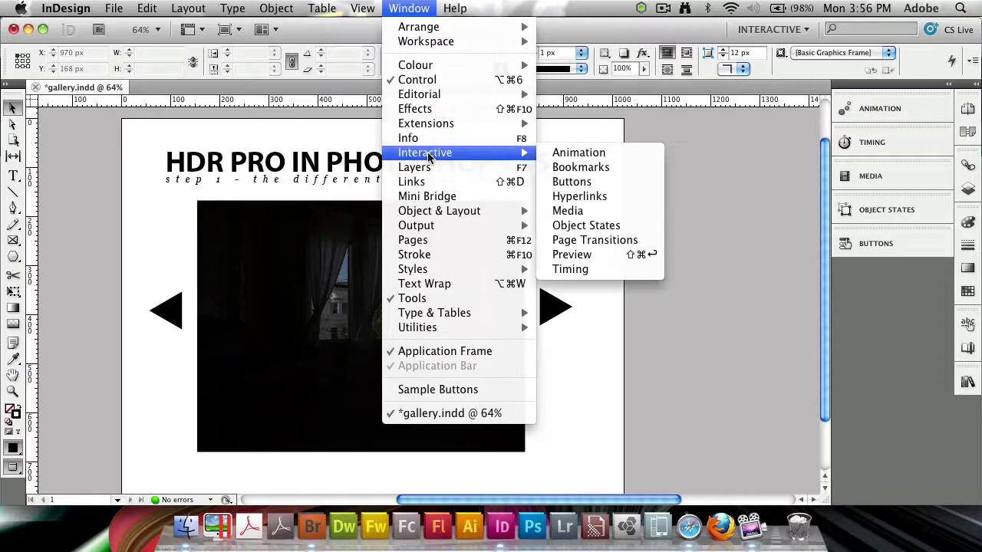
pyautogui.click(602, 257)
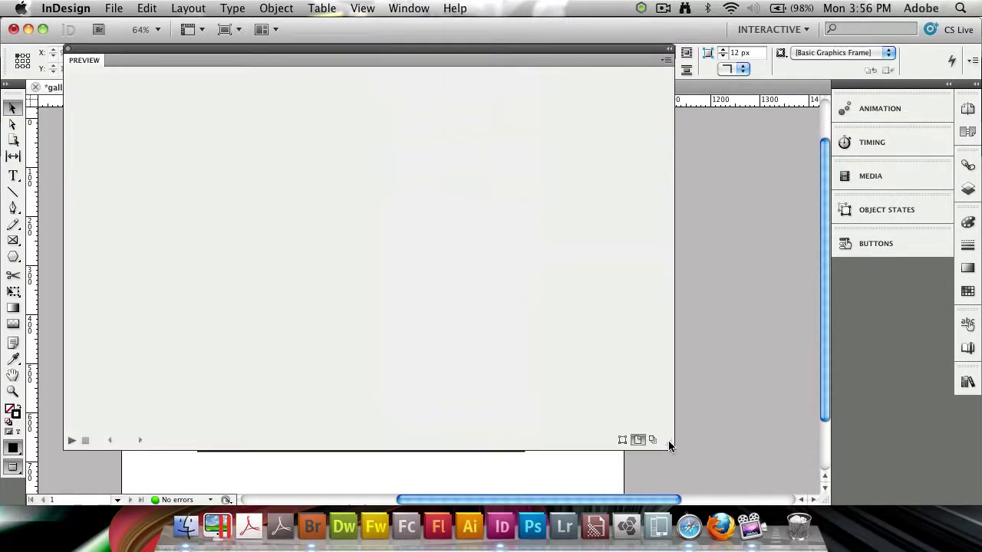
pyautogui.moveTo(871, 475)
pyautogui.mouseDown()
pyautogui.moveTo(869, 467)
pyautogui.moveTo(872, 491)
pyautogui.mouseUp()
pyautogui.click(70, 492)
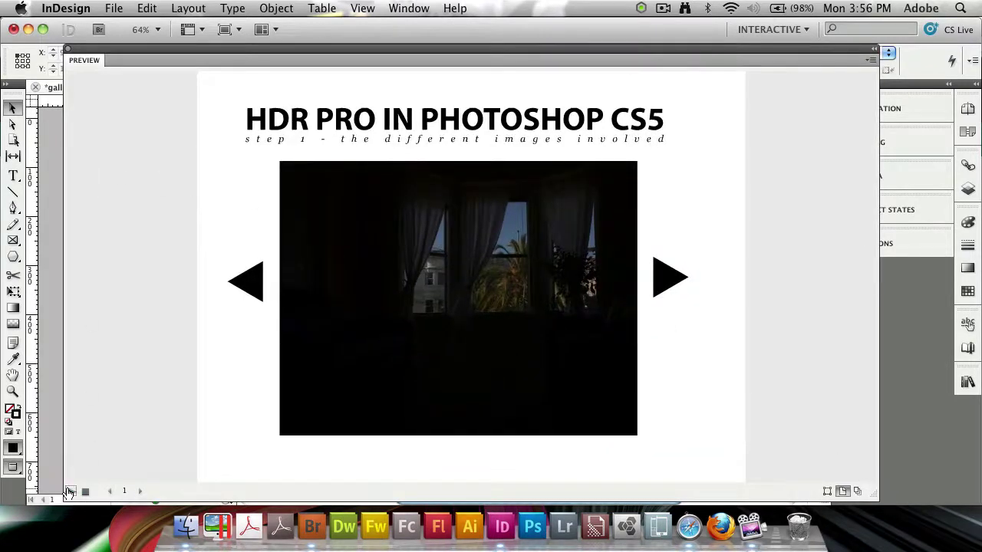
pyautogui.click(670, 264)
pyautogui.click(671, 284)
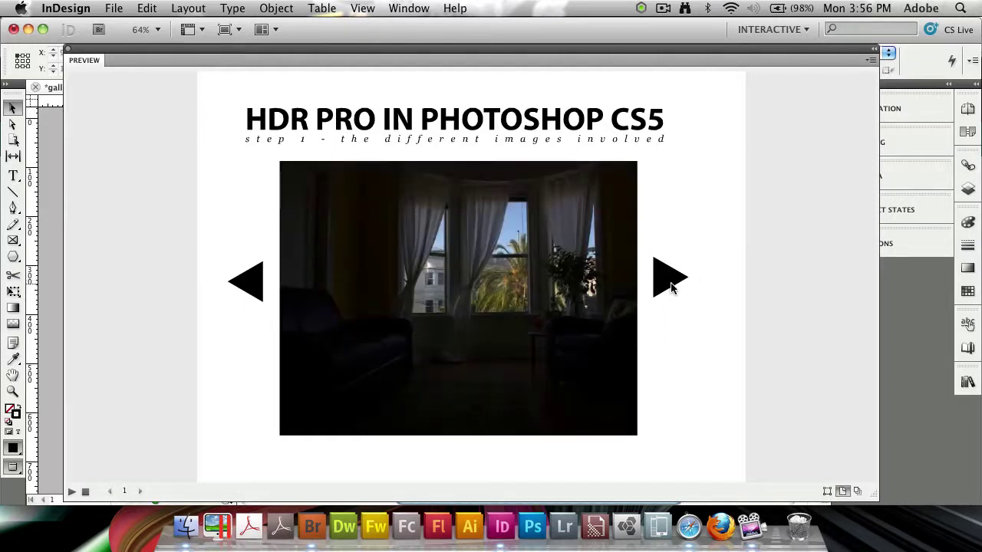
pyautogui.click(671, 284)
pyautogui.click(671, 283)
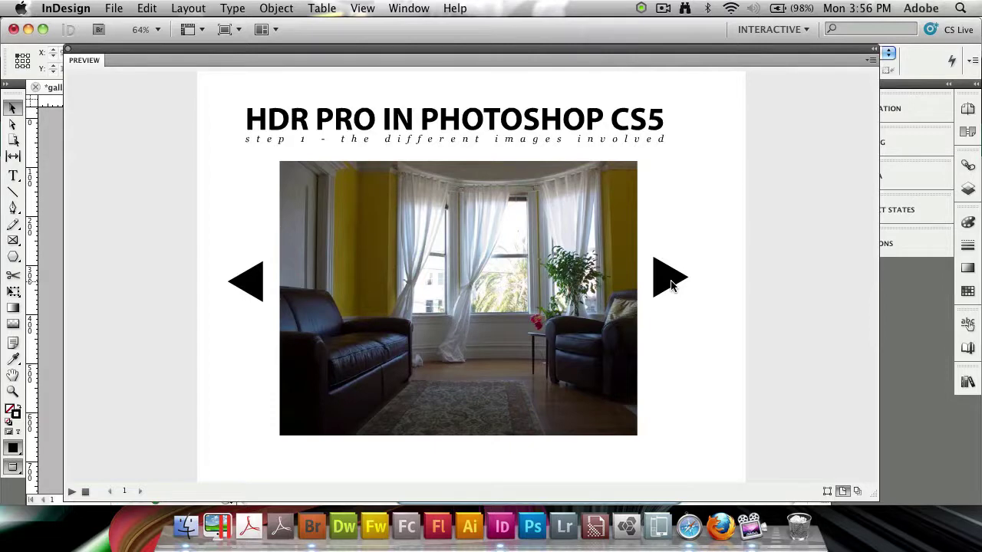
pyautogui.click(243, 283)
pyautogui.click(244, 283)
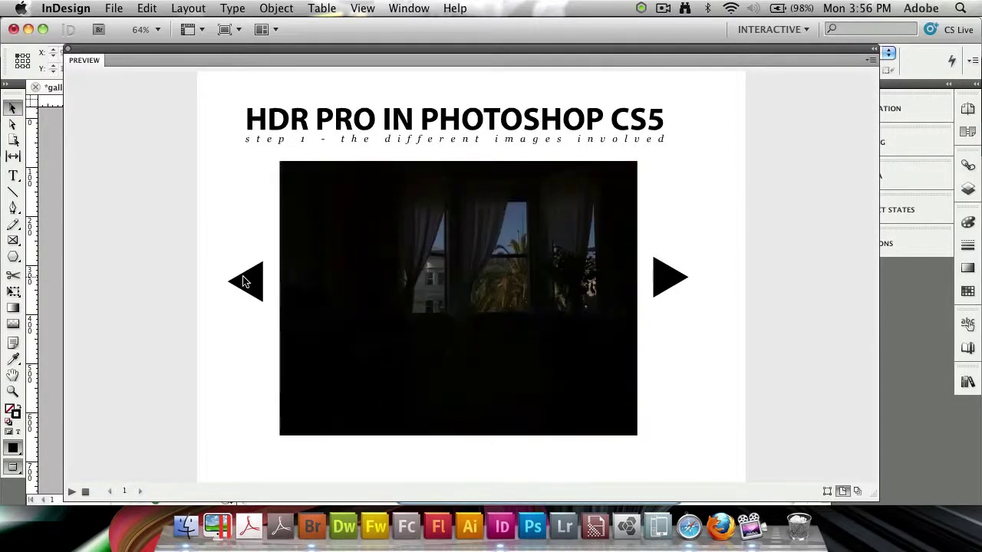
pyautogui.click(670, 284)
pyautogui.click(670, 284)
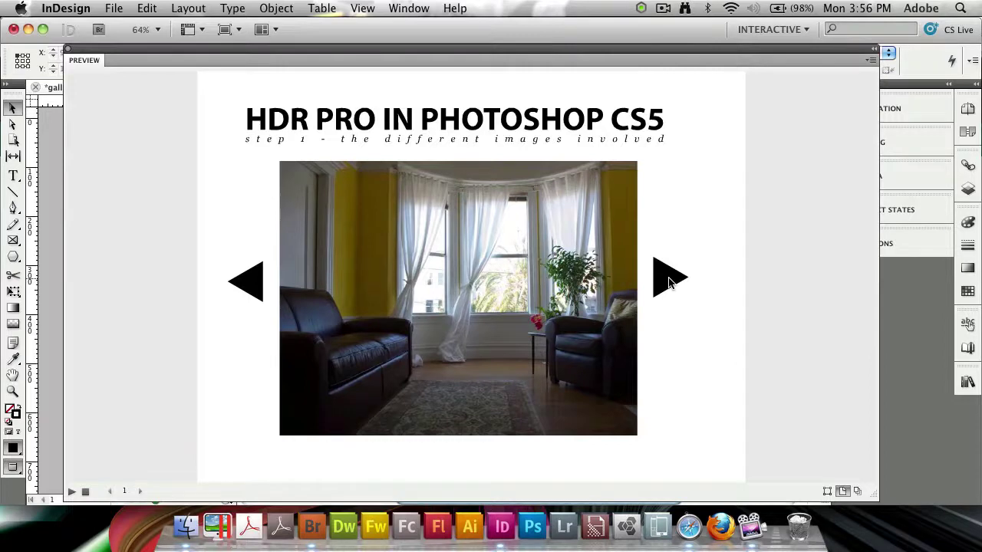
# - Export the page as Flash Player (SWF) gallery.swf to the Desktop, with Include Interactive Page Curl turned off
pyautogui.click(68, 50)
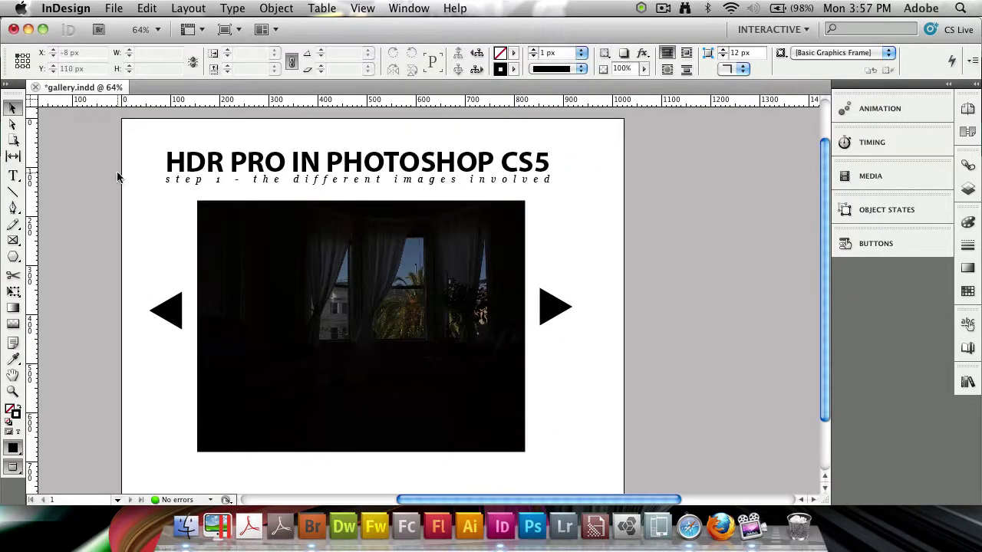
pyautogui.click(121, 10)
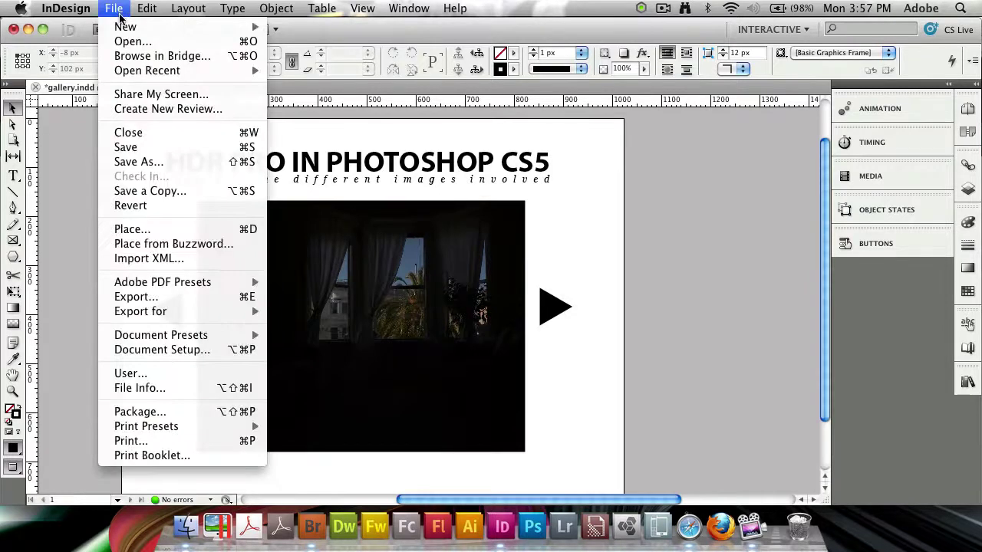
pyautogui.click(191, 299)
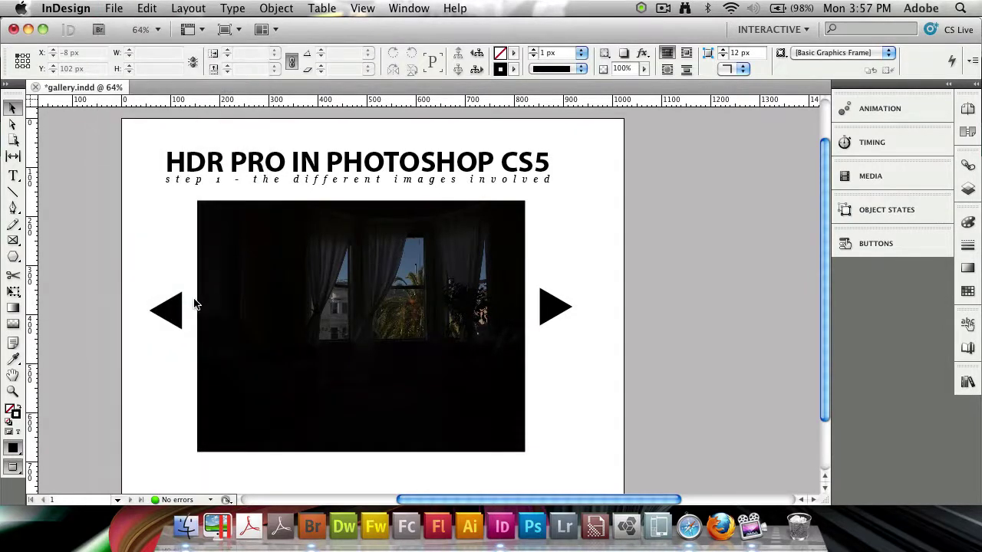
pyautogui.click(463, 319)
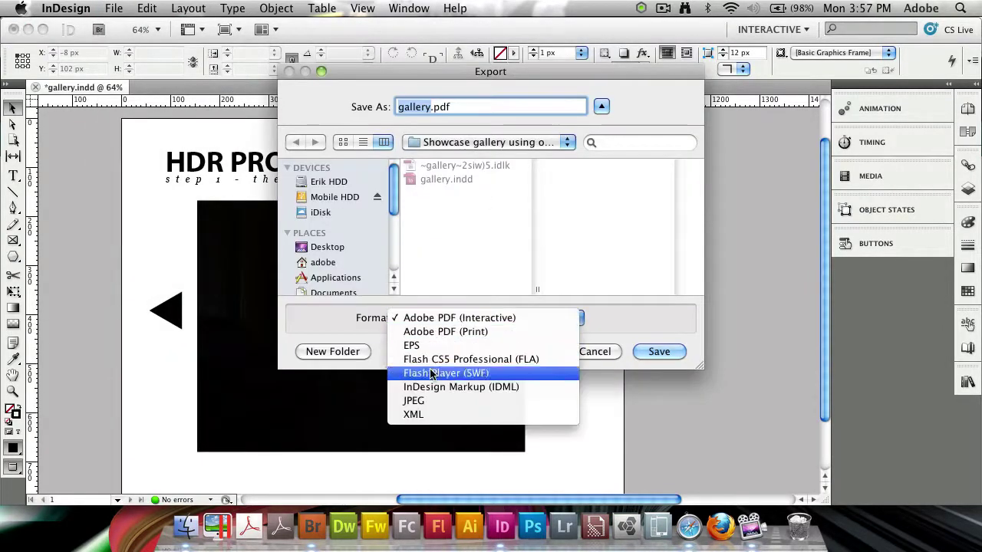
pyautogui.click(477, 376)
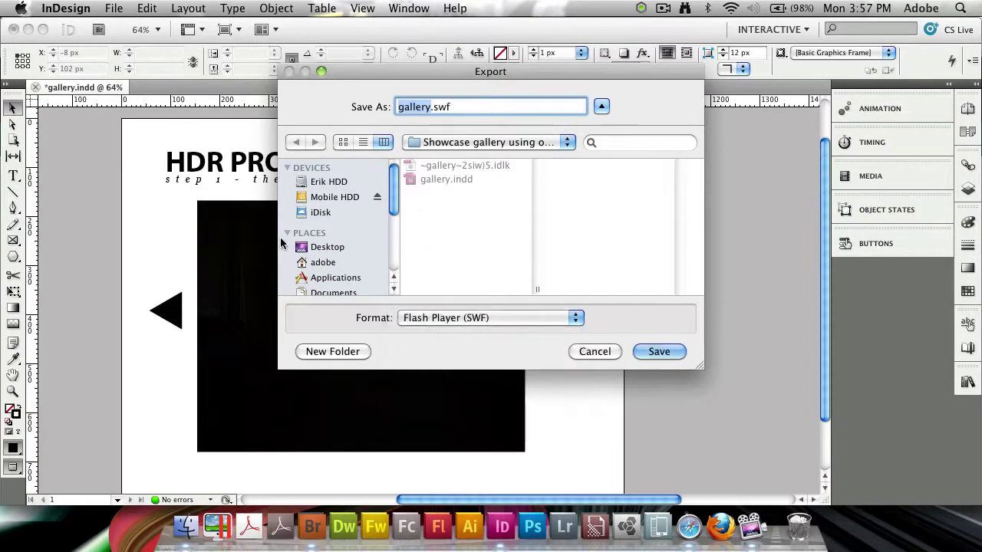
pyautogui.click(337, 248)
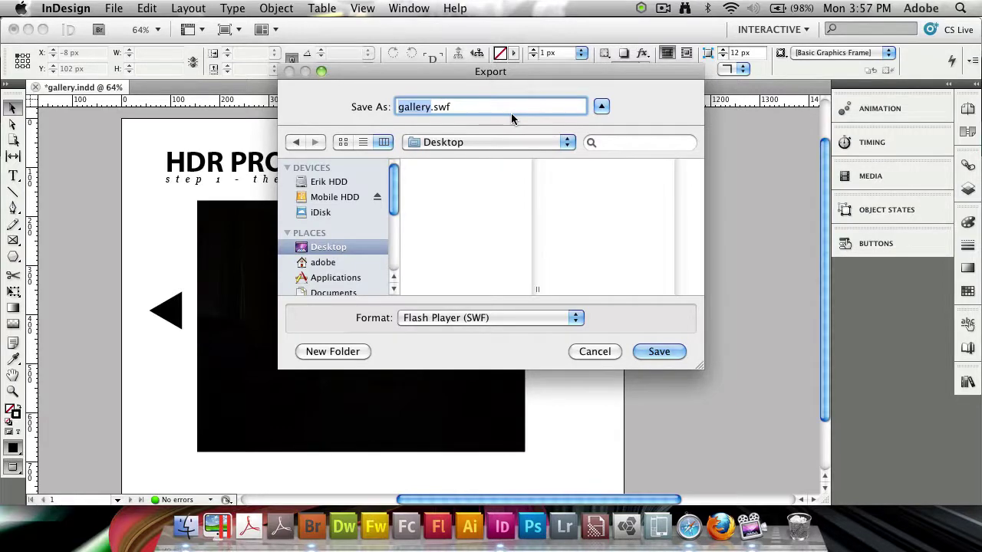
pyautogui.press('Return')
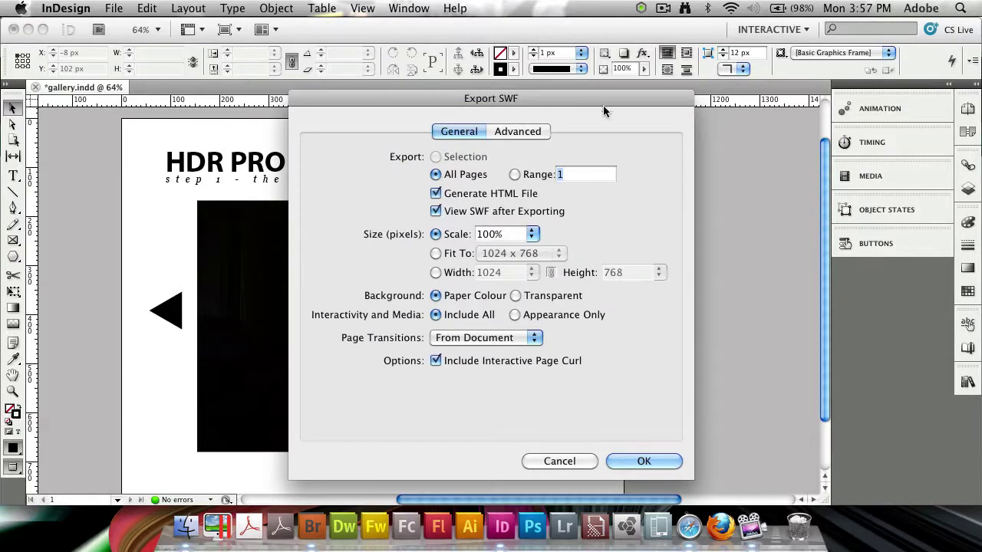
pyautogui.click(437, 362)
pyautogui.click(643, 461)
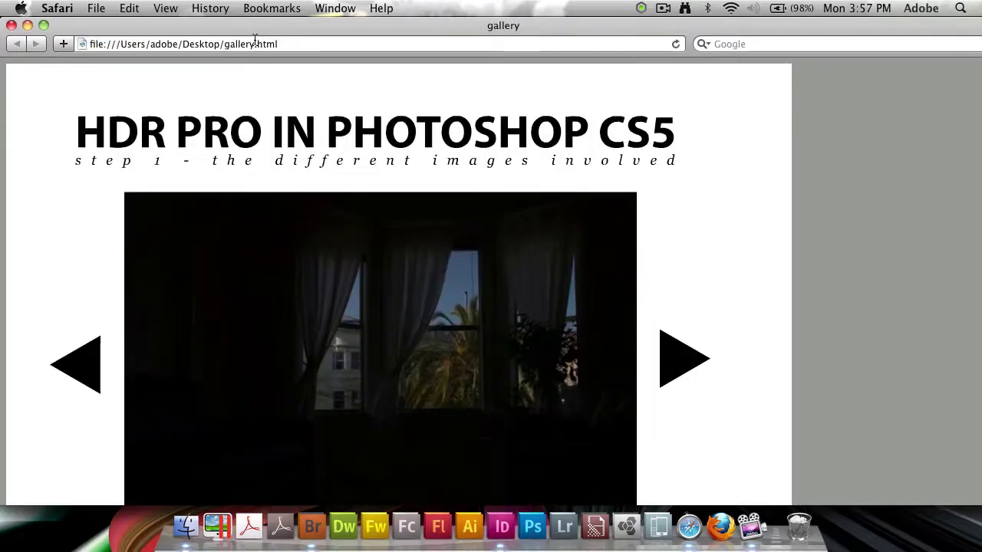
# - Test gallery.html in Safari: right arrow advances to the brighter exposure, left arrow returns to the dark one
pyautogui.scroll(-4, 828, 203)
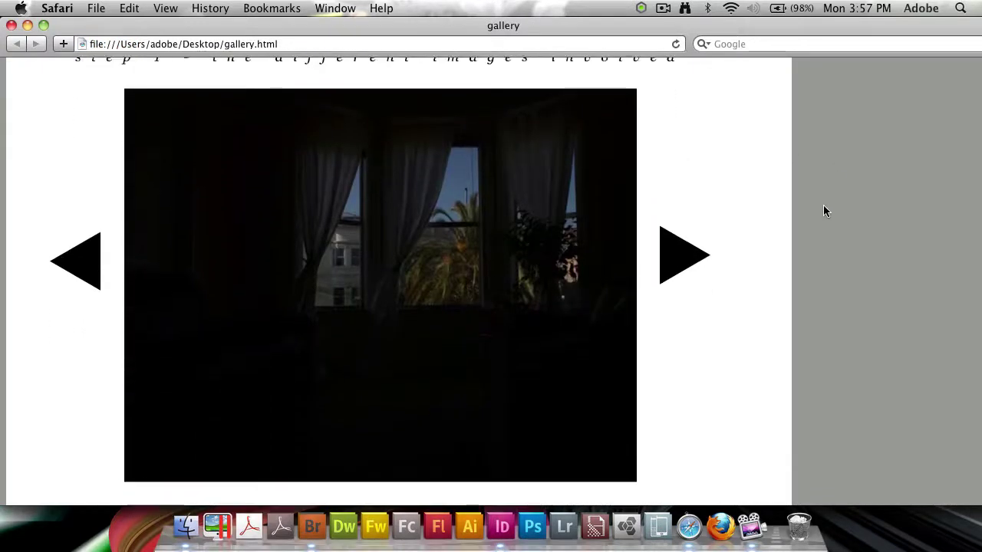
pyautogui.scroll(4, 822, 214)
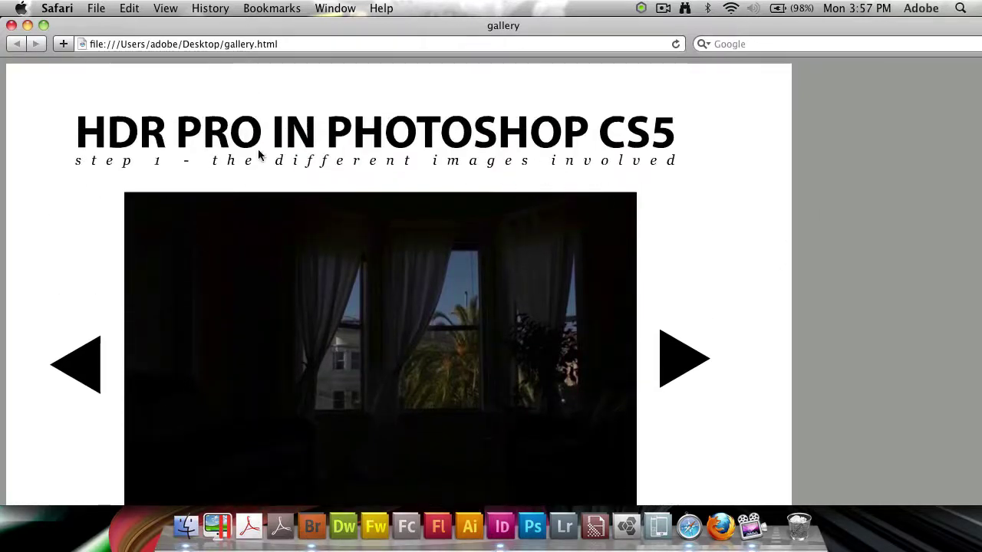
pyautogui.scroll(-2, 237, 158)
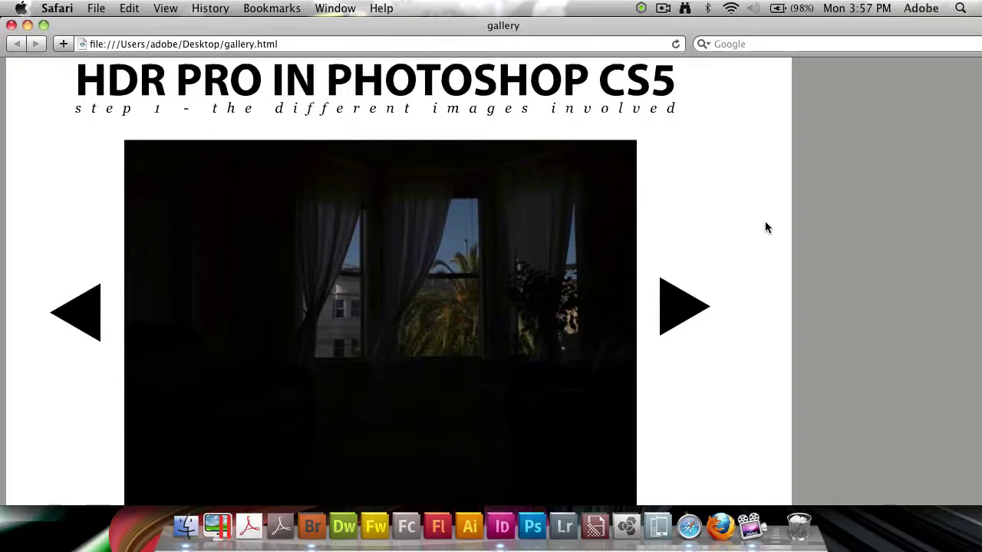
pyautogui.click(687, 306)
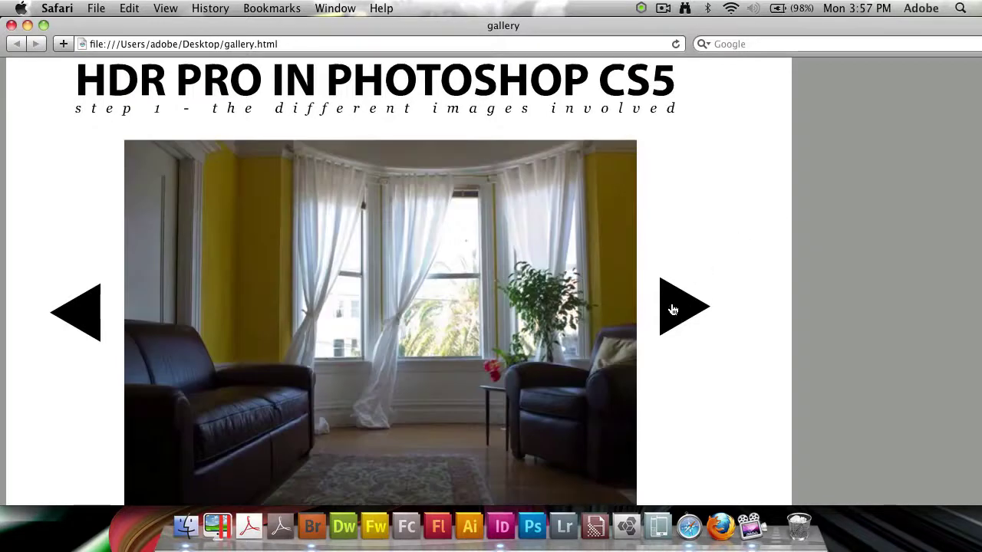
pyautogui.click(90, 327)
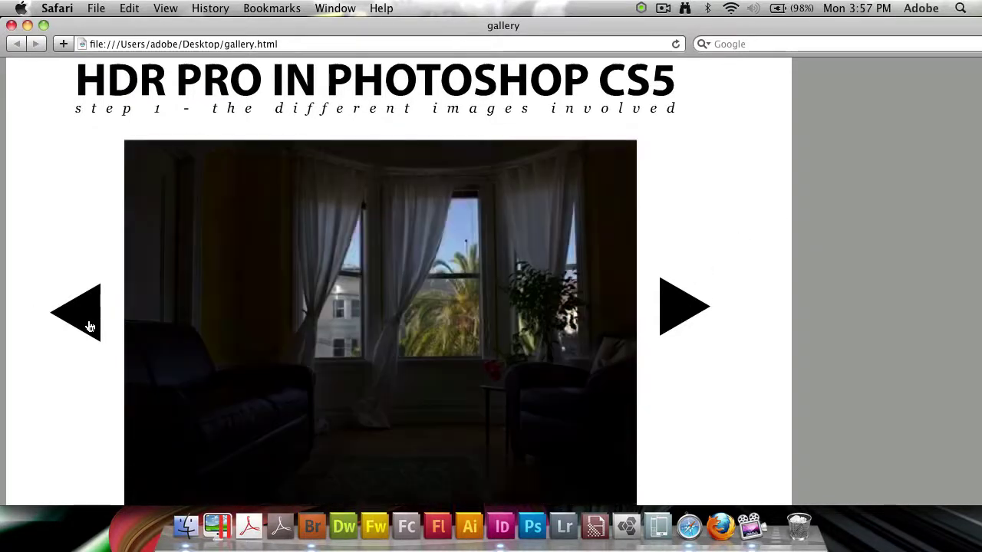